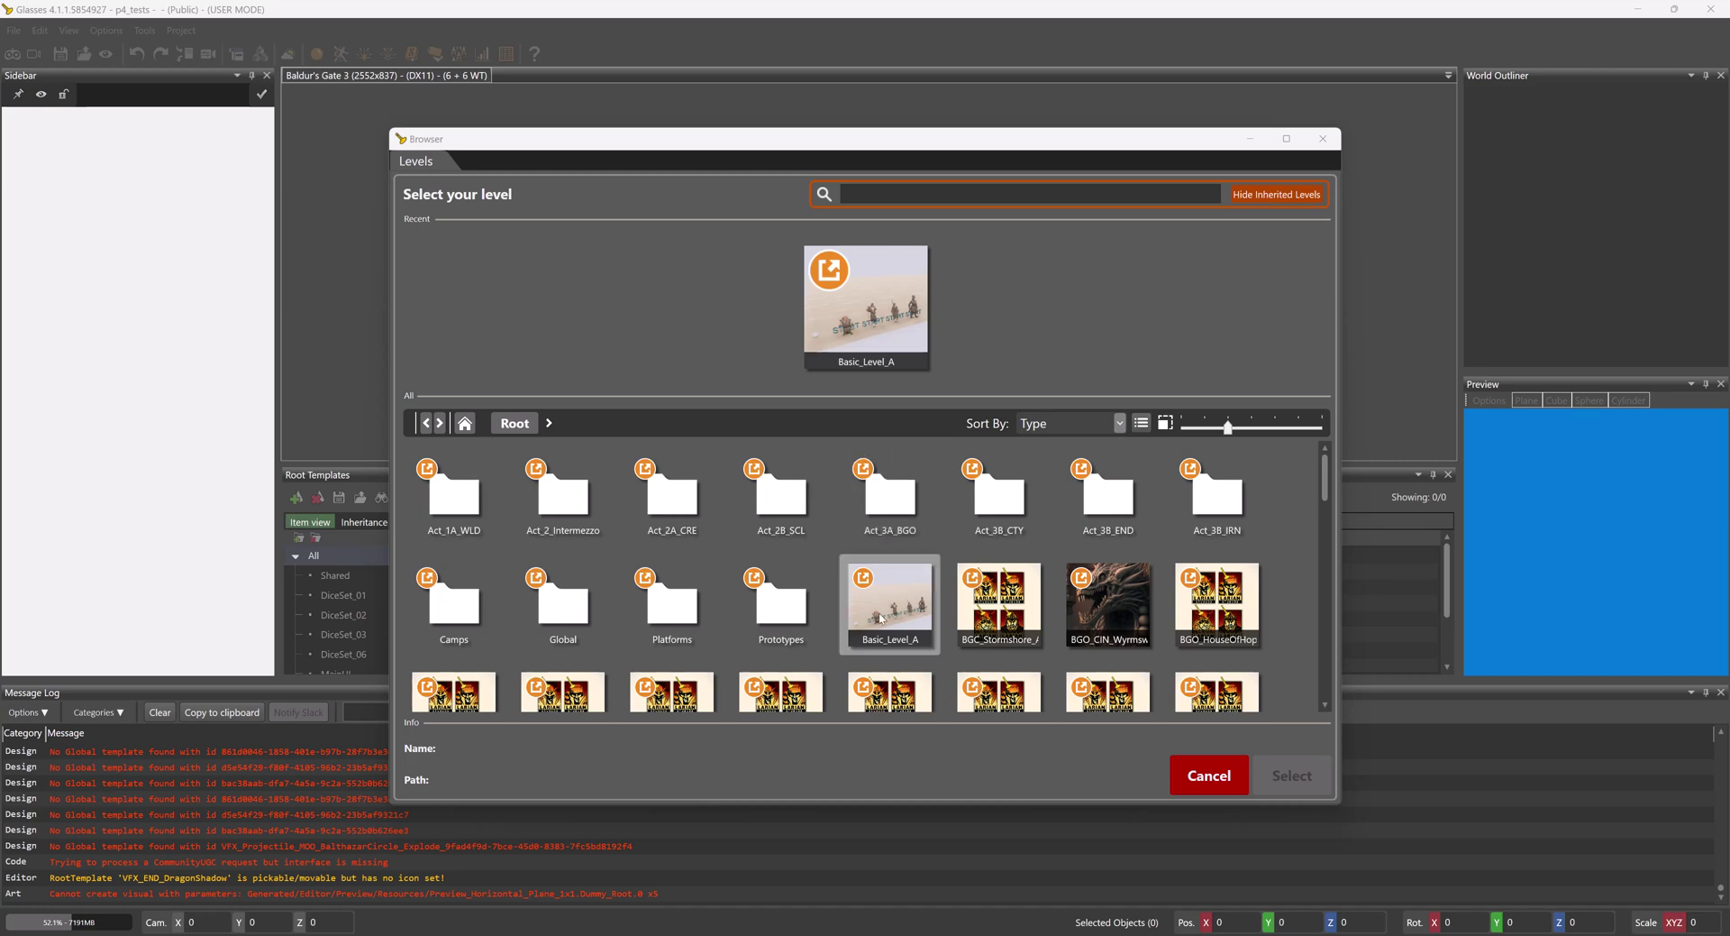
# Step: Search the level list for CC_I and load the recent level Basic_Level_A instead
pyautogui.click(1015, 195)
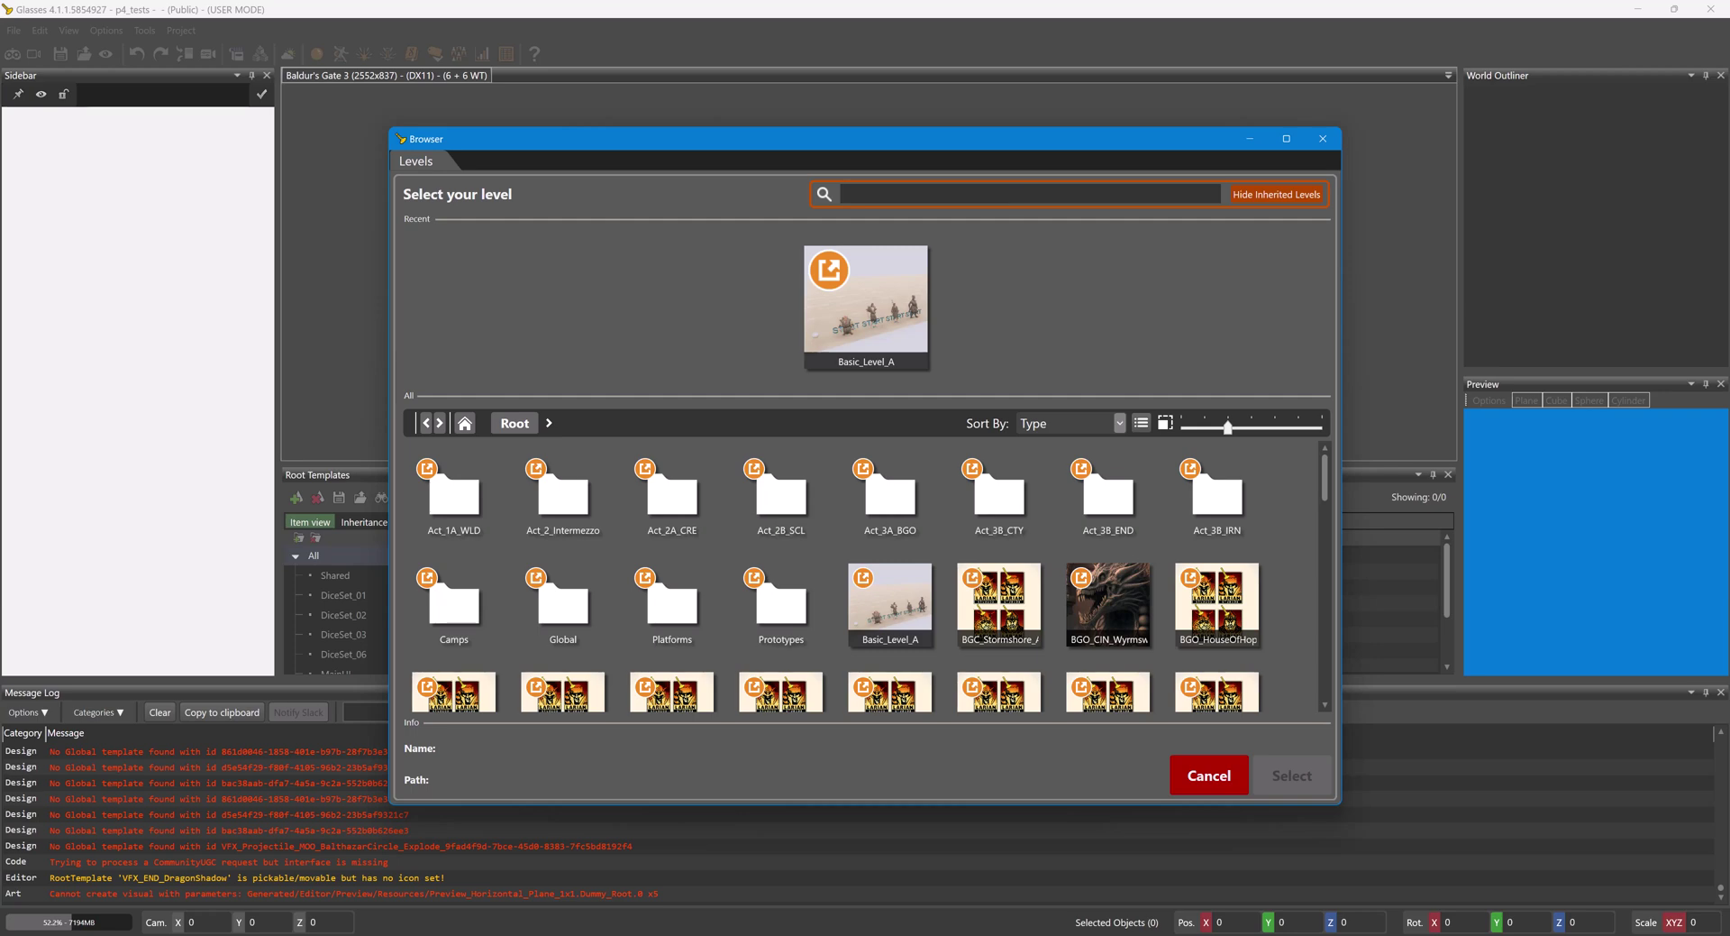
pyautogui.write('cc')
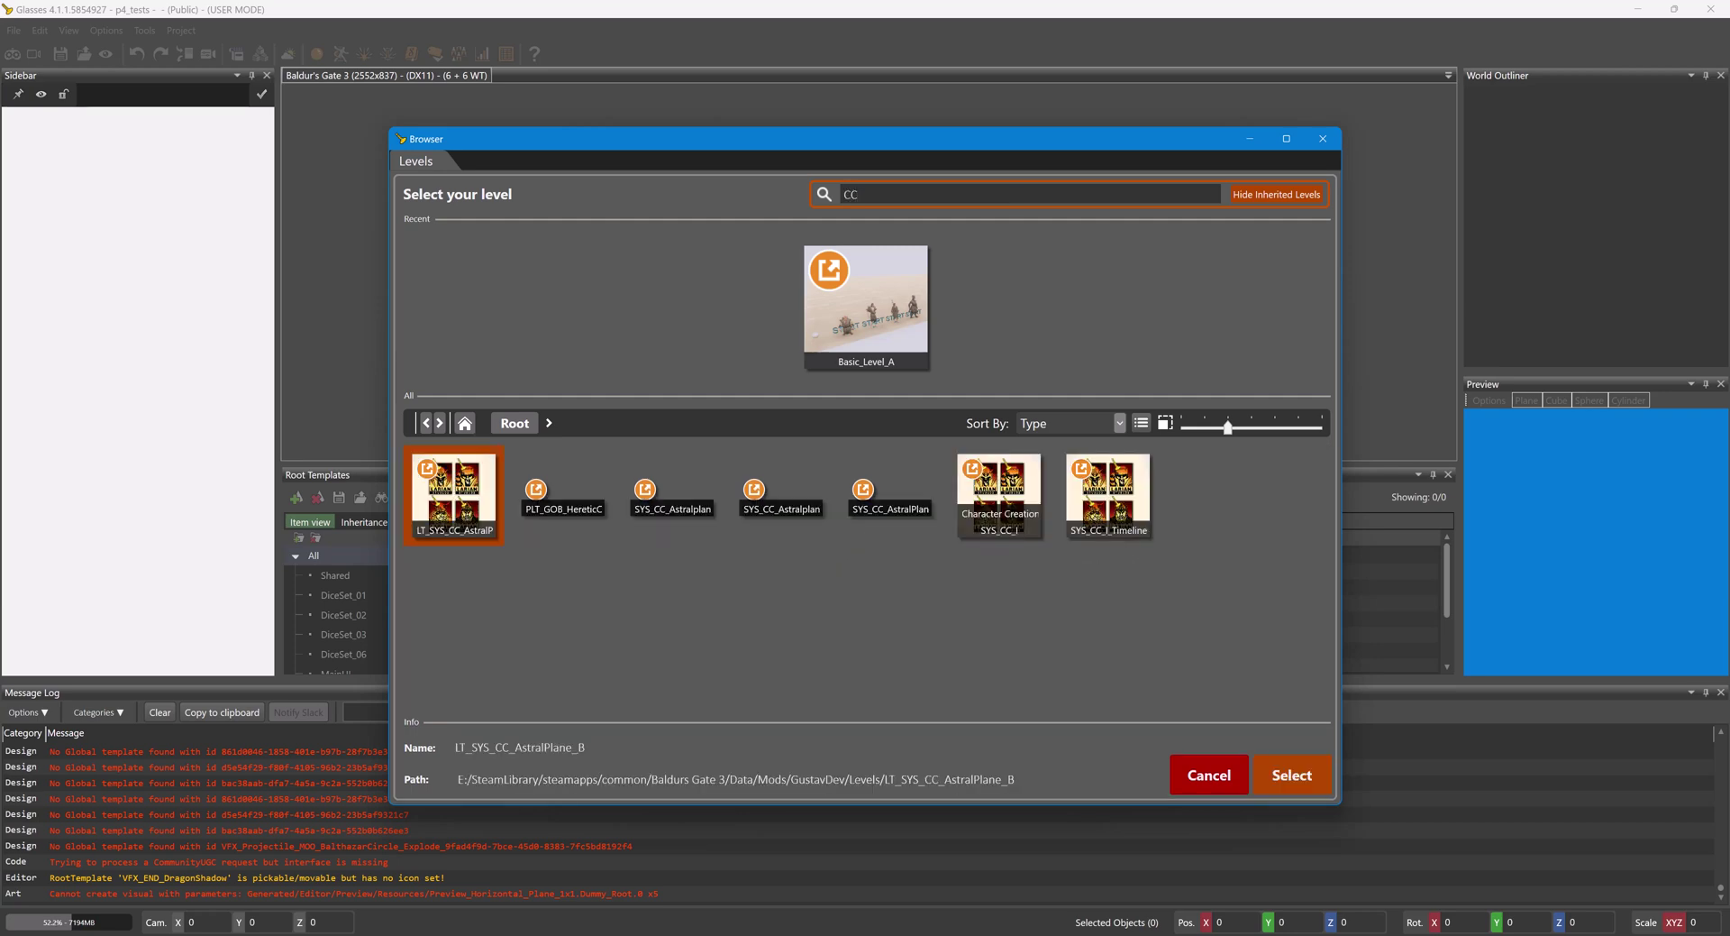
pyautogui.write('_I')
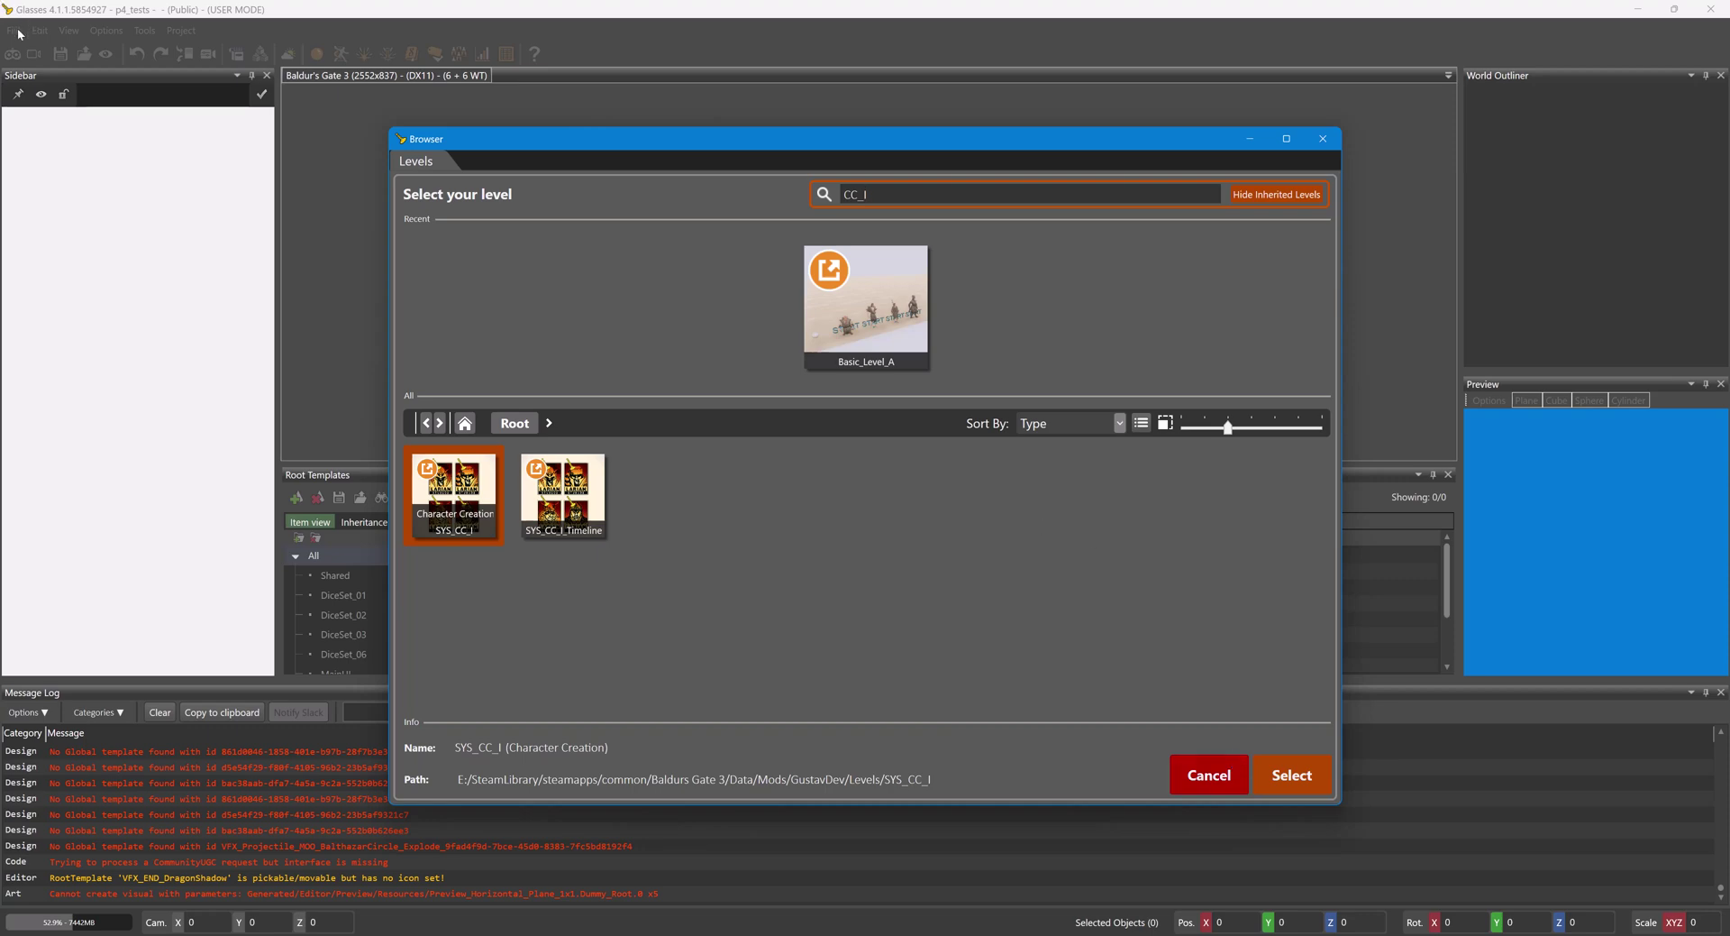
pyautogui.doubleClick(888, 318)
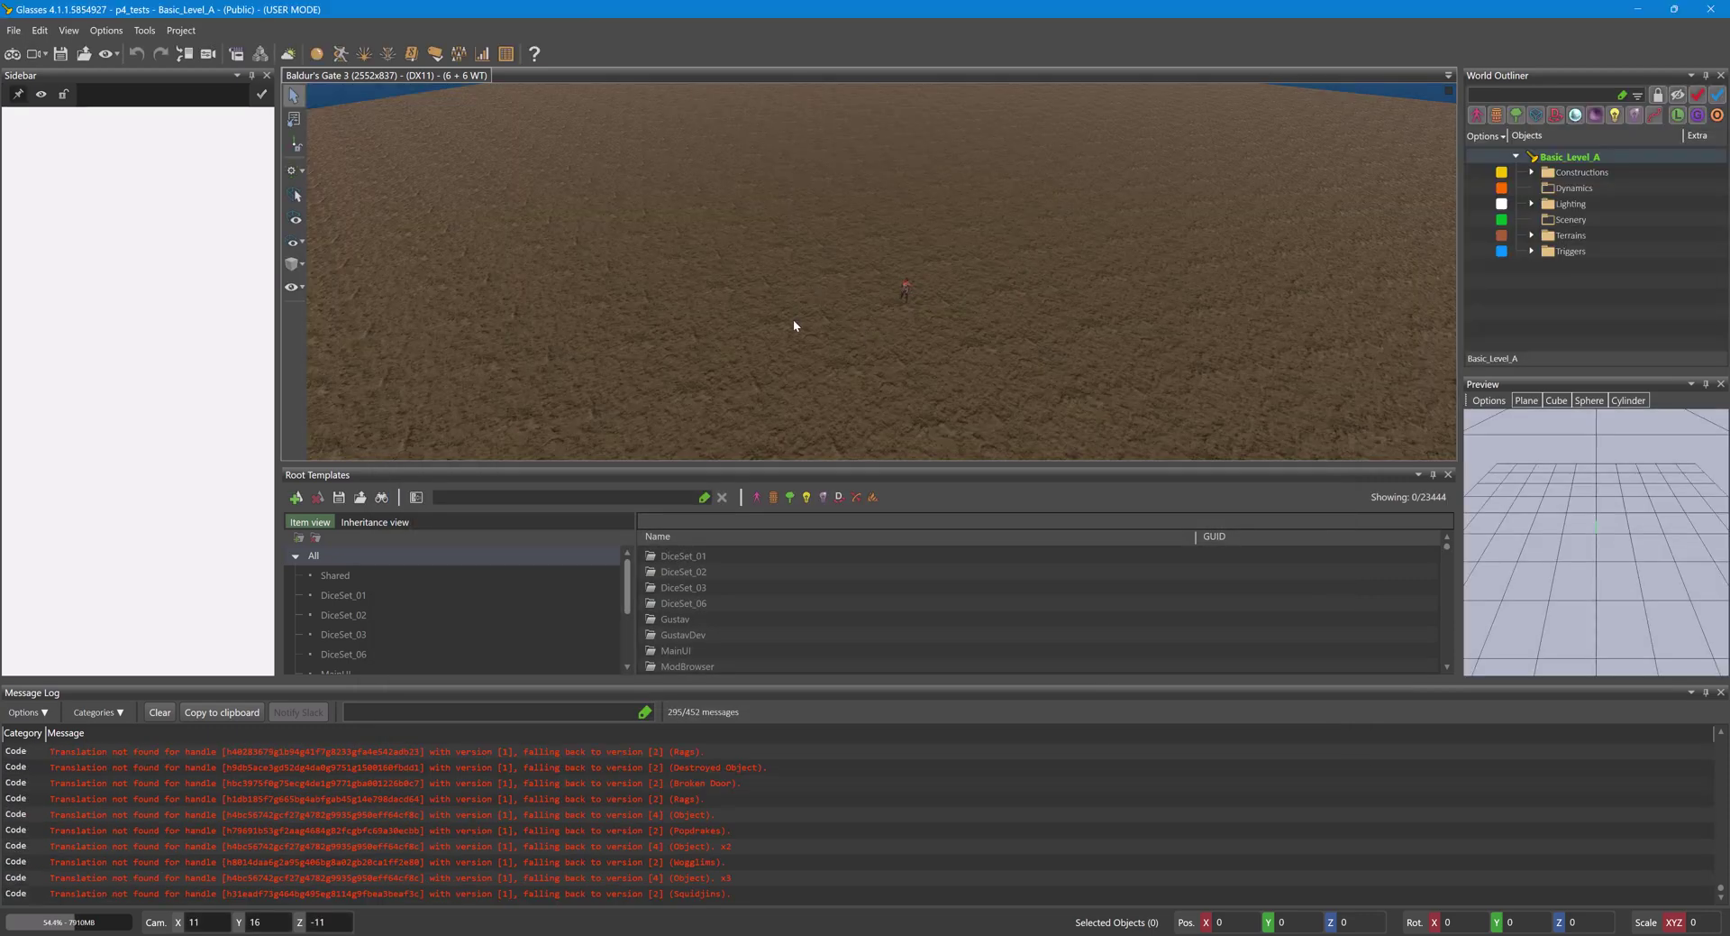
# Step: Bring the character in Basic_Level_A into close view and switch the level to game mode
pyautogui.moveTo(794, 320)
pyautogui.mouseDown(button='right')
pyautogui.moveTo(784, 234)
pyautogui.moveTo(821, 225)
pyautogui.moveTo(766, 230)
pyautogui.moveTo(802, 270)
pyautogui.moveTo(806, 370)
pyautogui.moveTo(787, 334)
pyautogui.mouseUp(button='right')
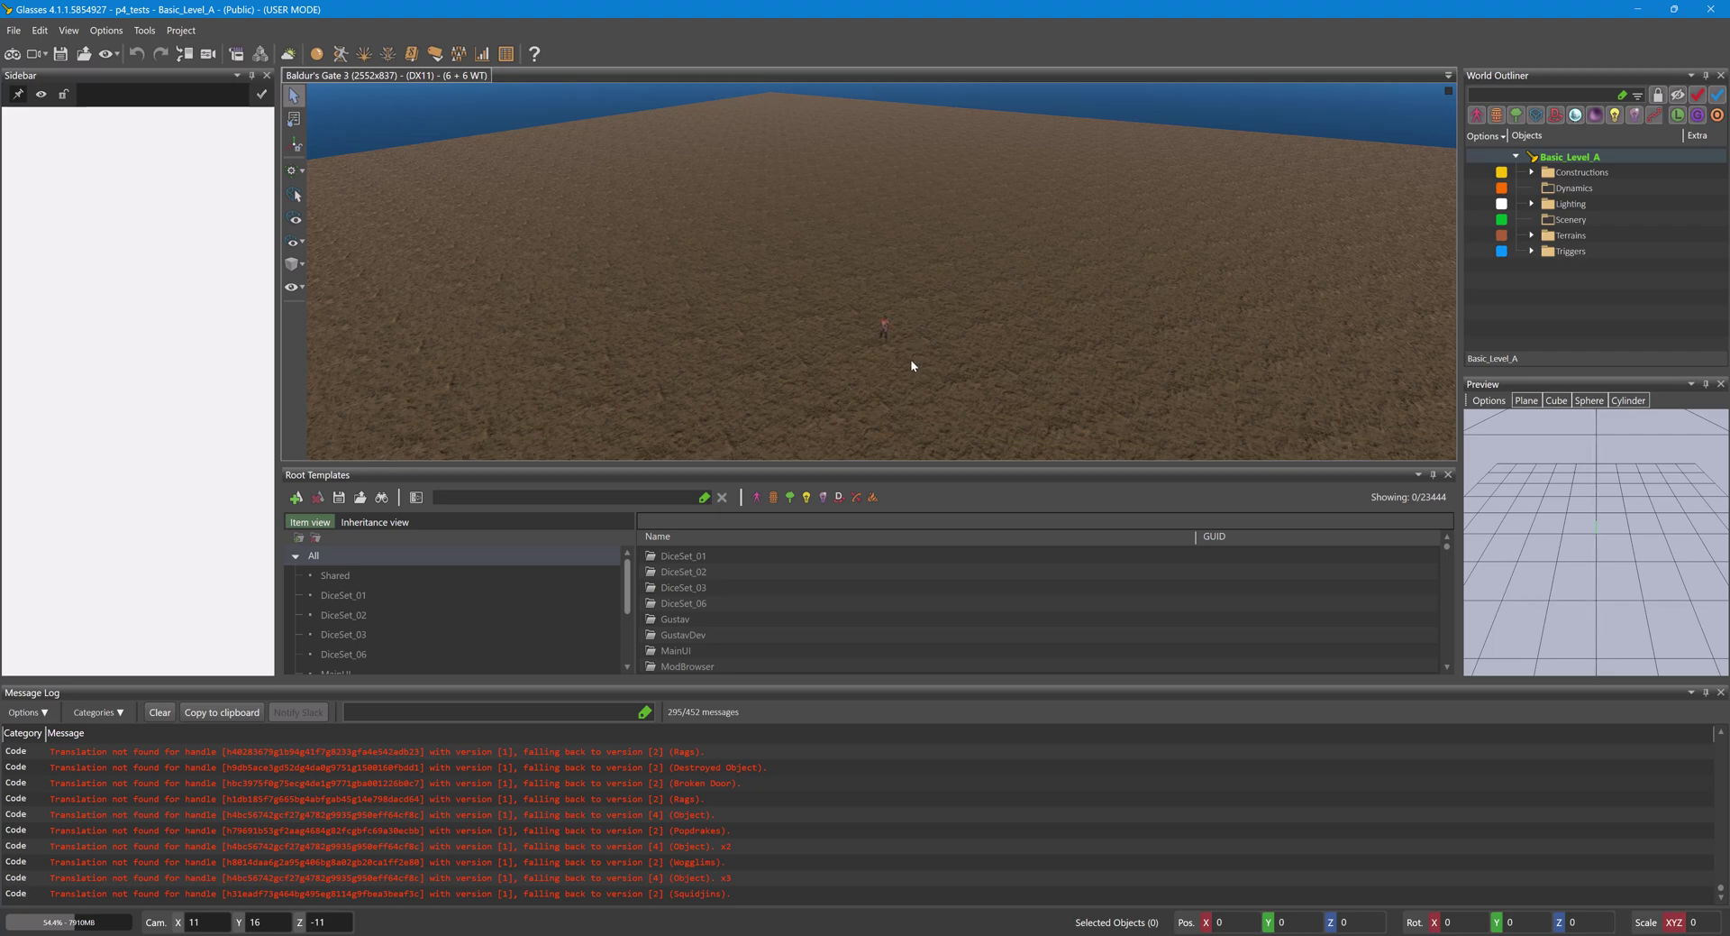
pyautogui.scroll(5, 912, 365)
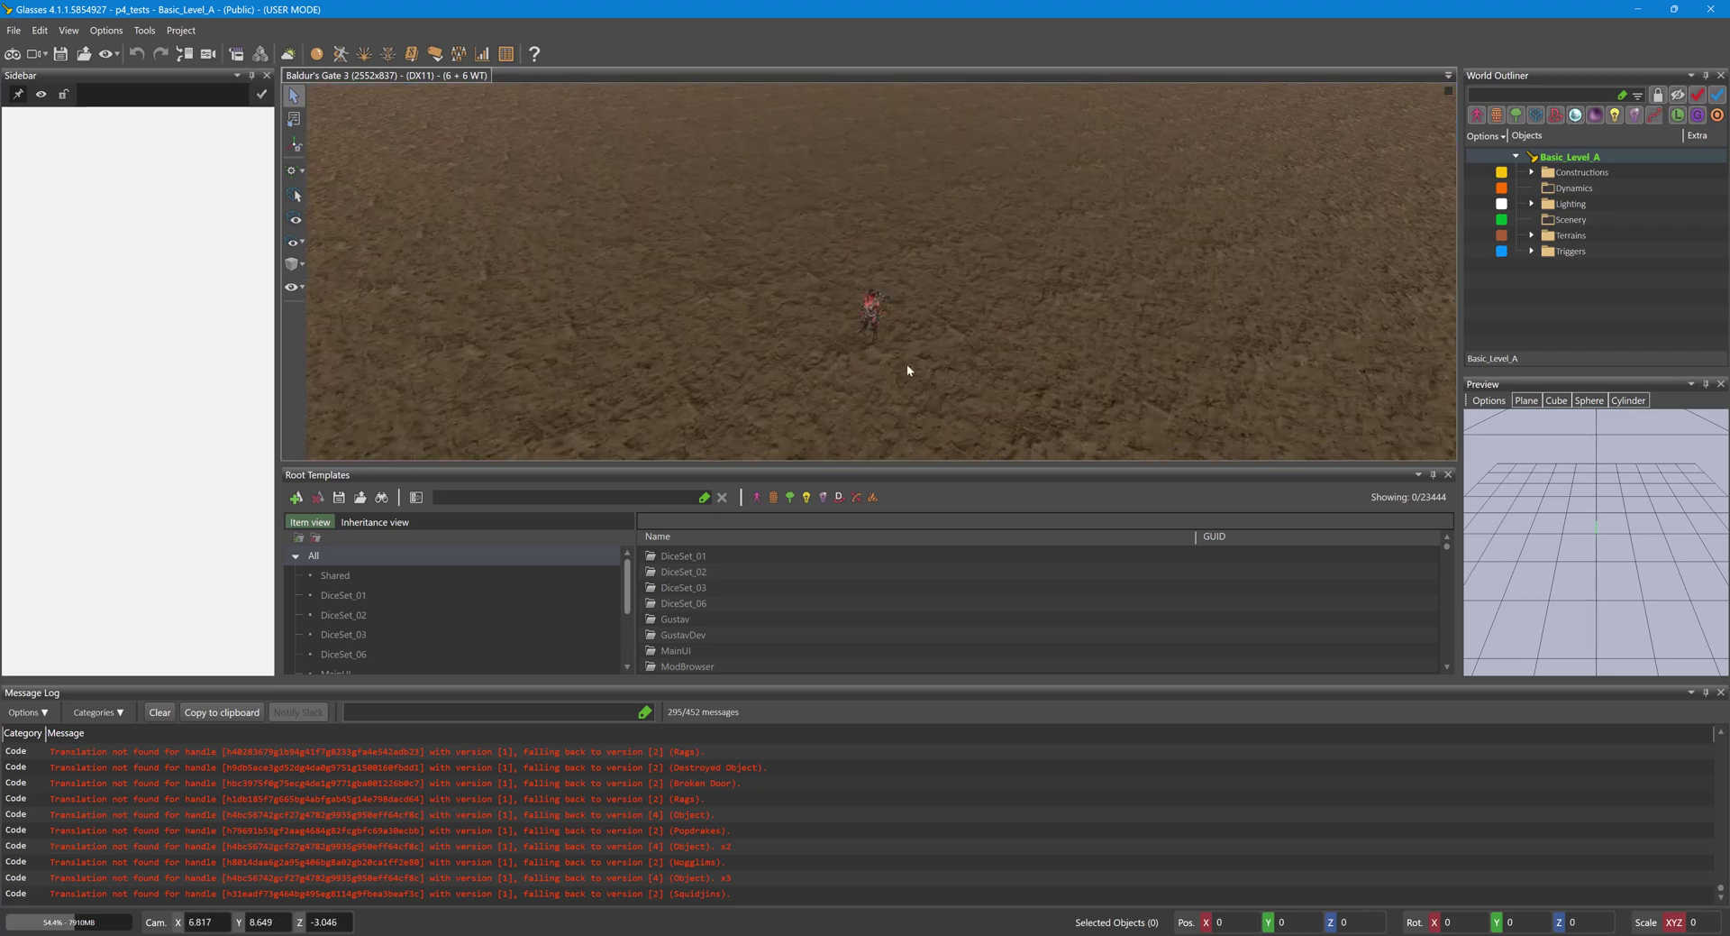
pyautogui.click(14, 54)
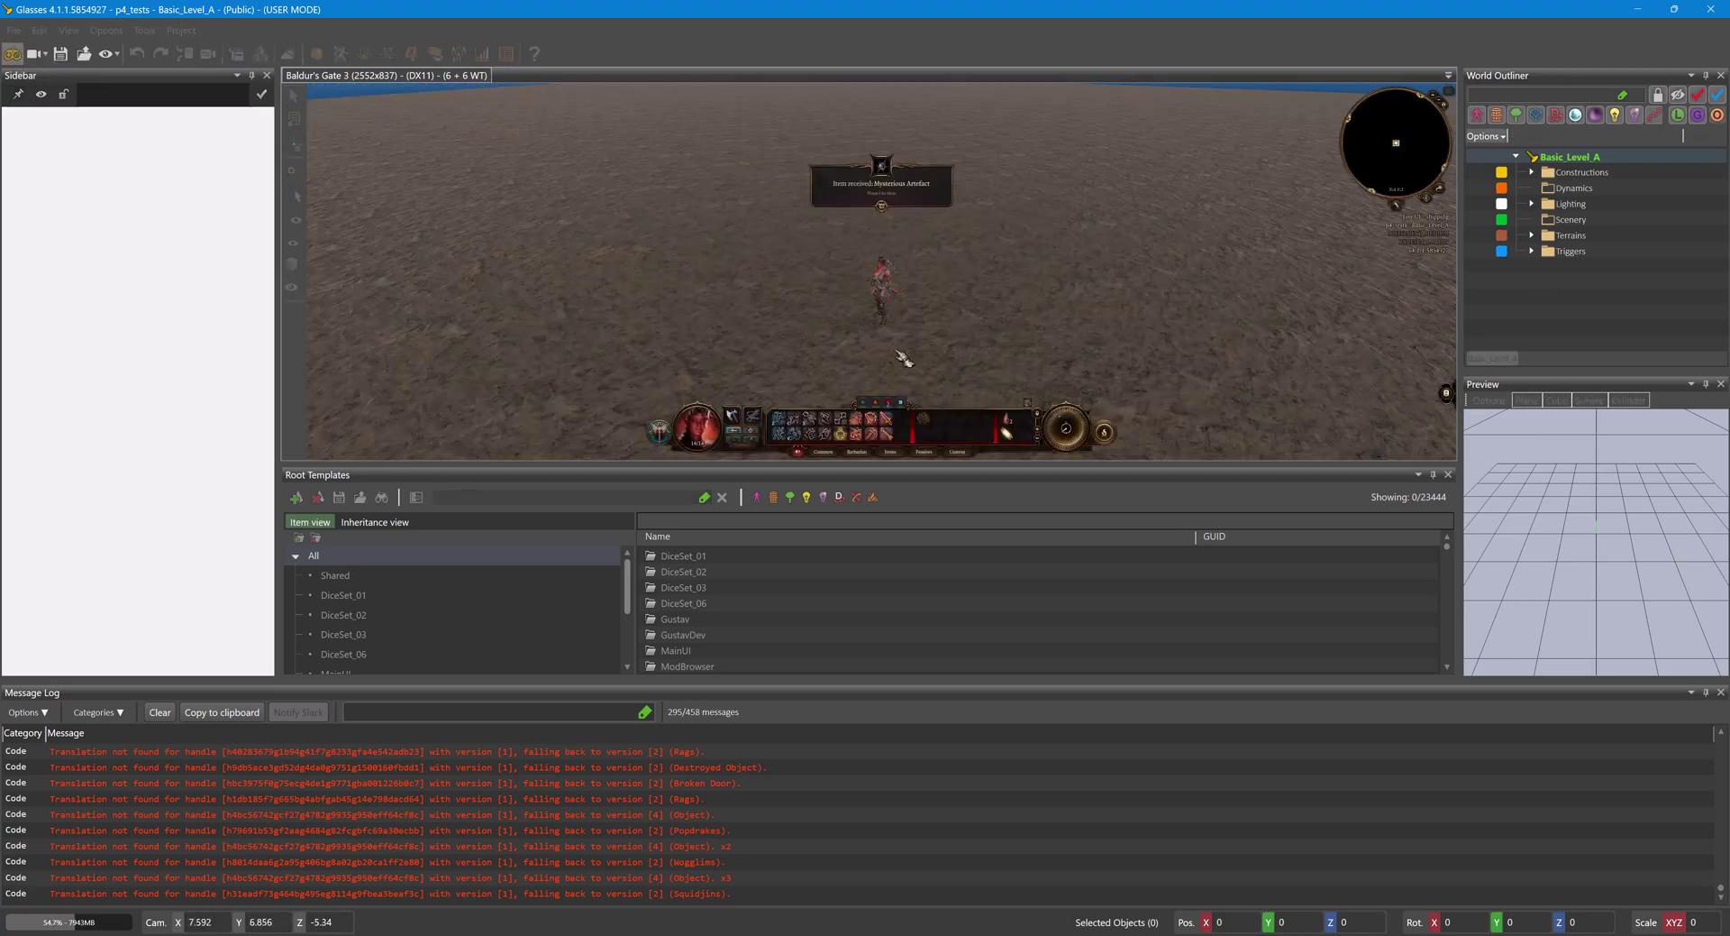
# Step: Open the in-game console and run the ccStartNew command to start character creation
pyautogui.press('`')
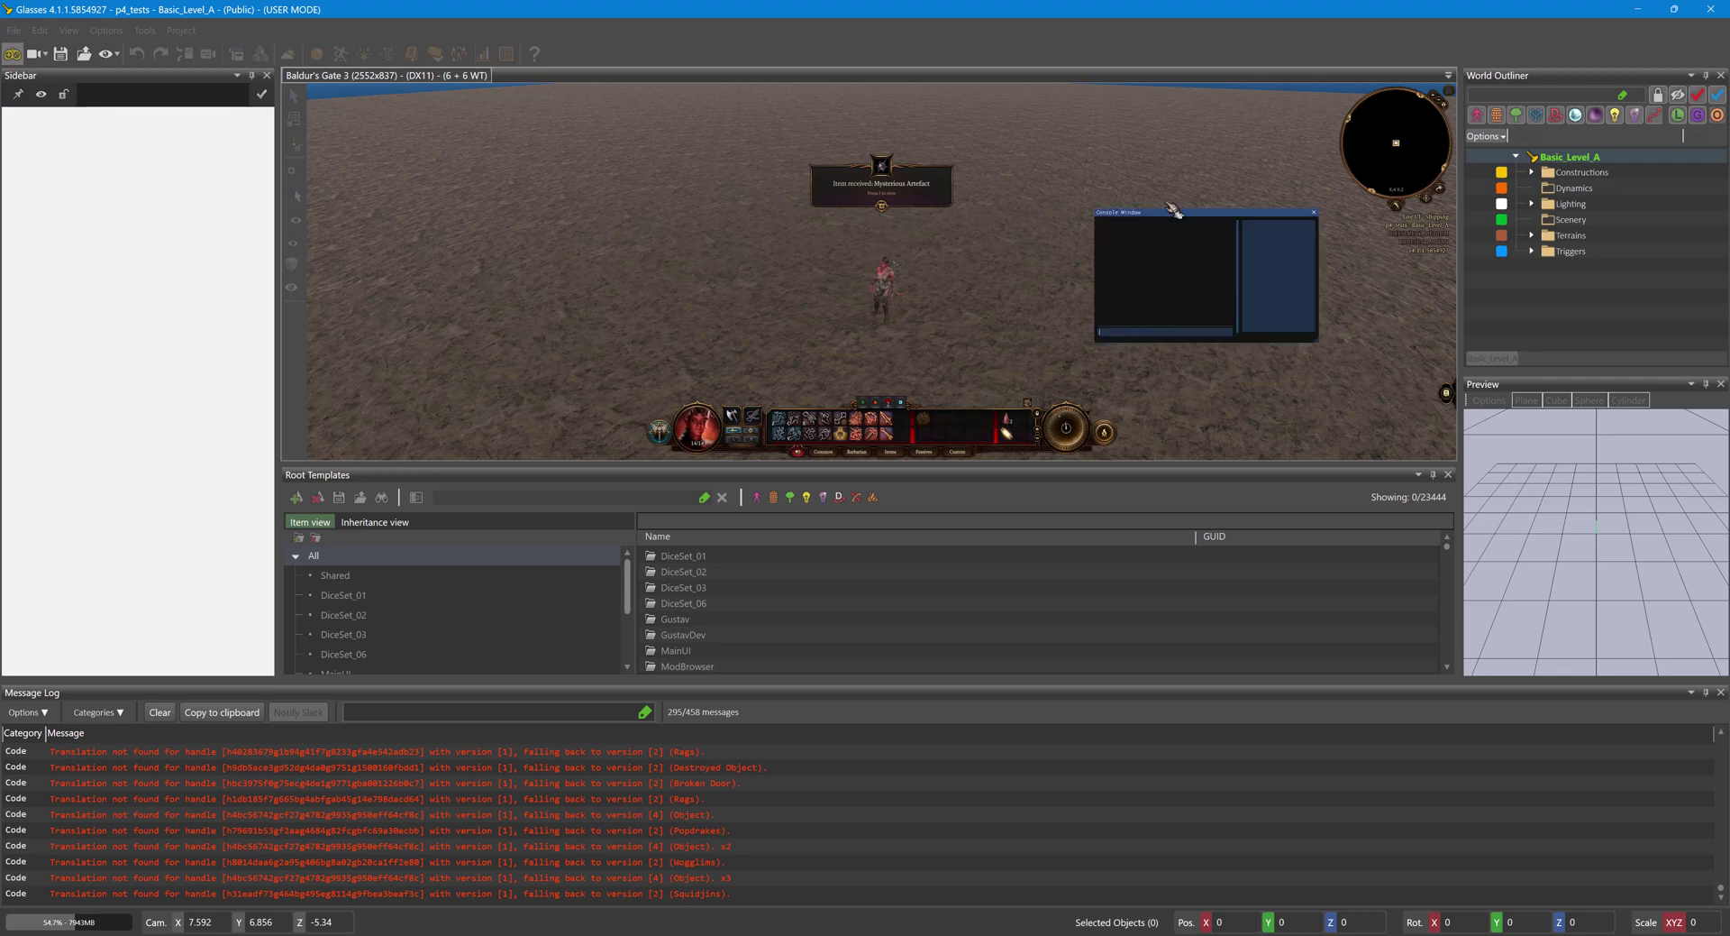
pyautogui.moveTo(1175, 228); pyautogui.dragTo(1127, 156)
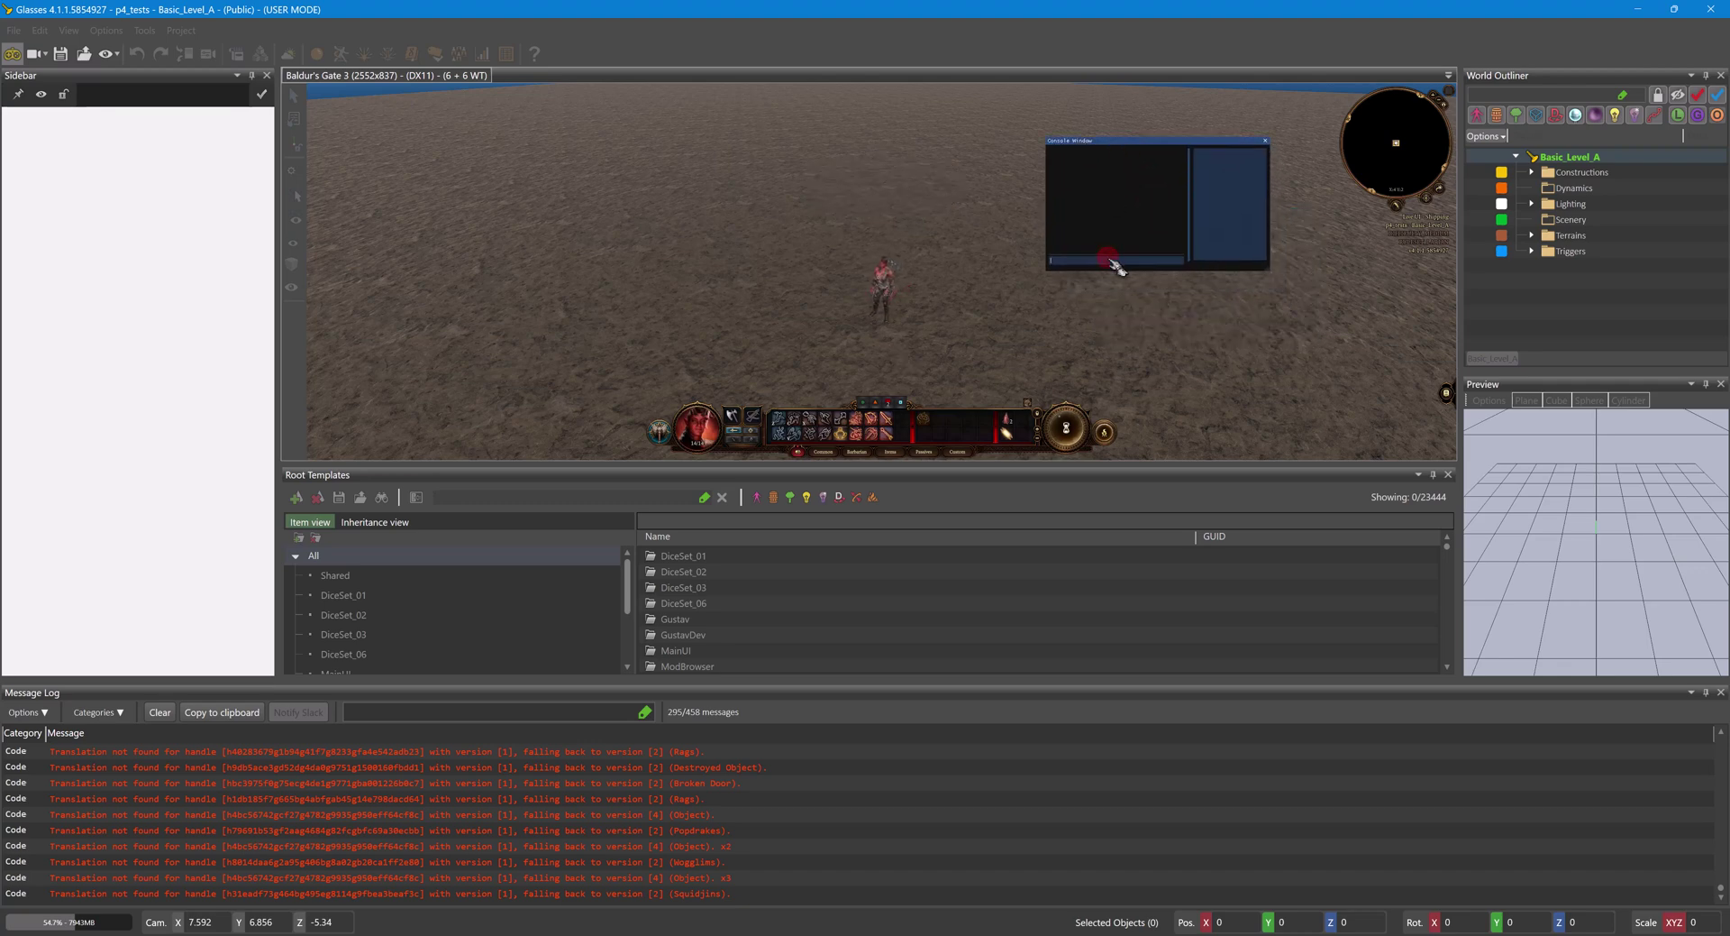
pyautogui.write('cc')
pyautogui.click(1229, 154)
pyautogui.press('Return')
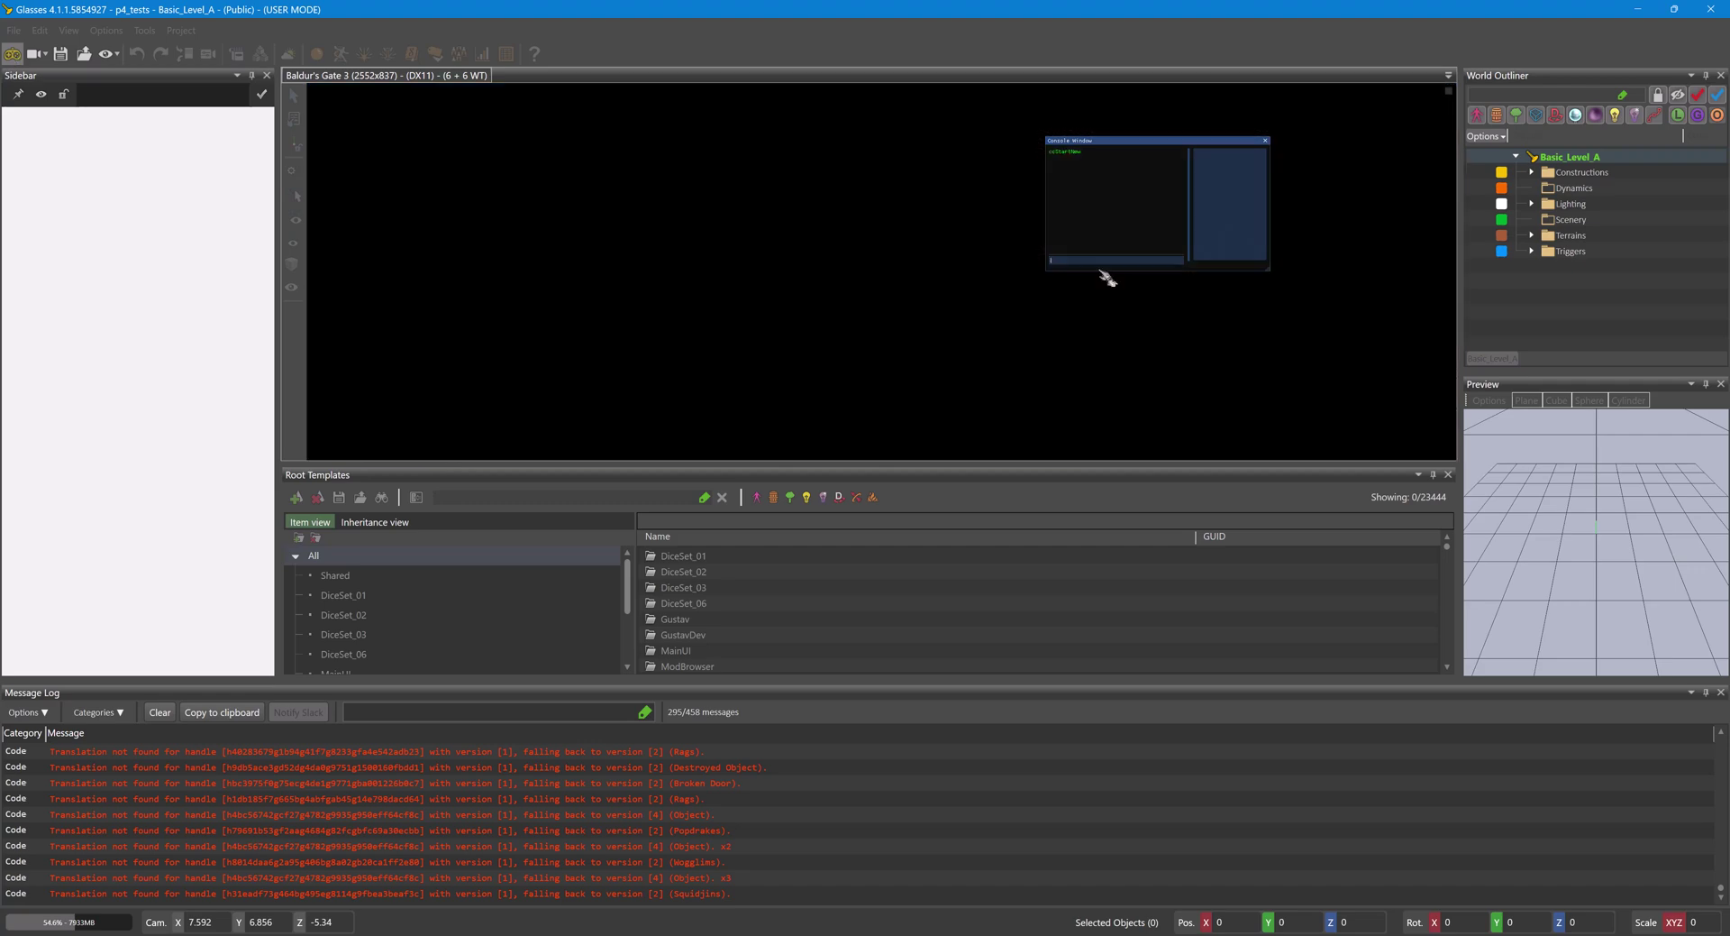
# Step: Choose the Astarion origin, proceed out of character creation, and close the console window
pyautogui.click(413, 241)
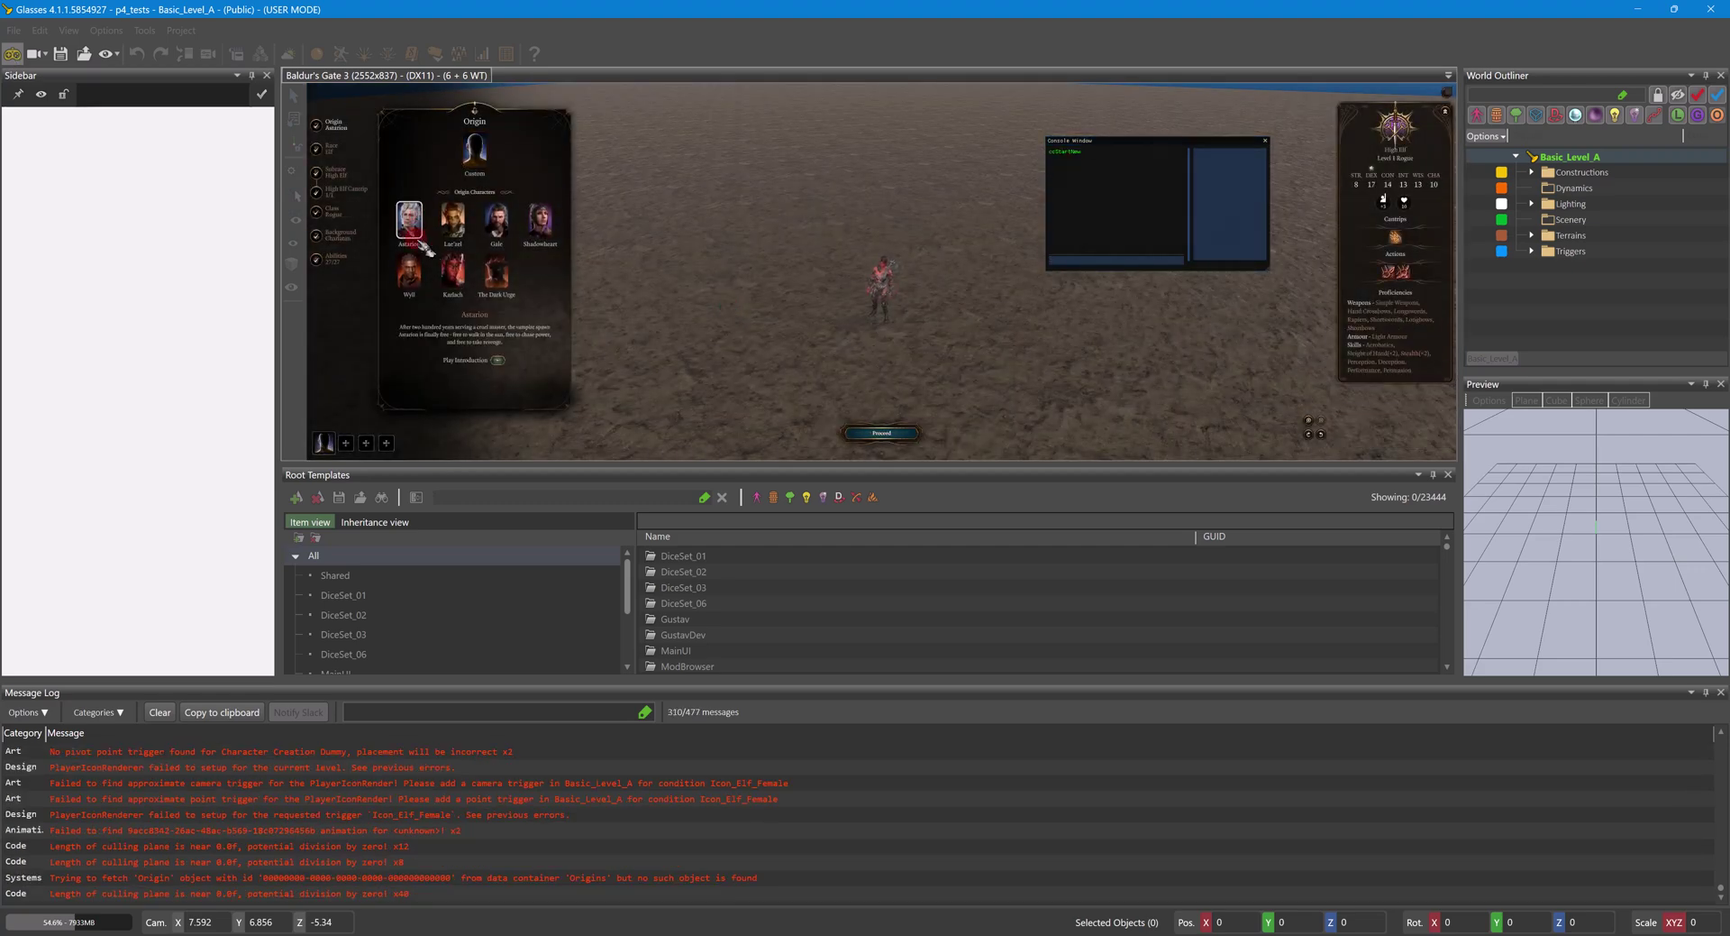
pyautogui.click(897, 434)
pyautogui.click(921, 437)
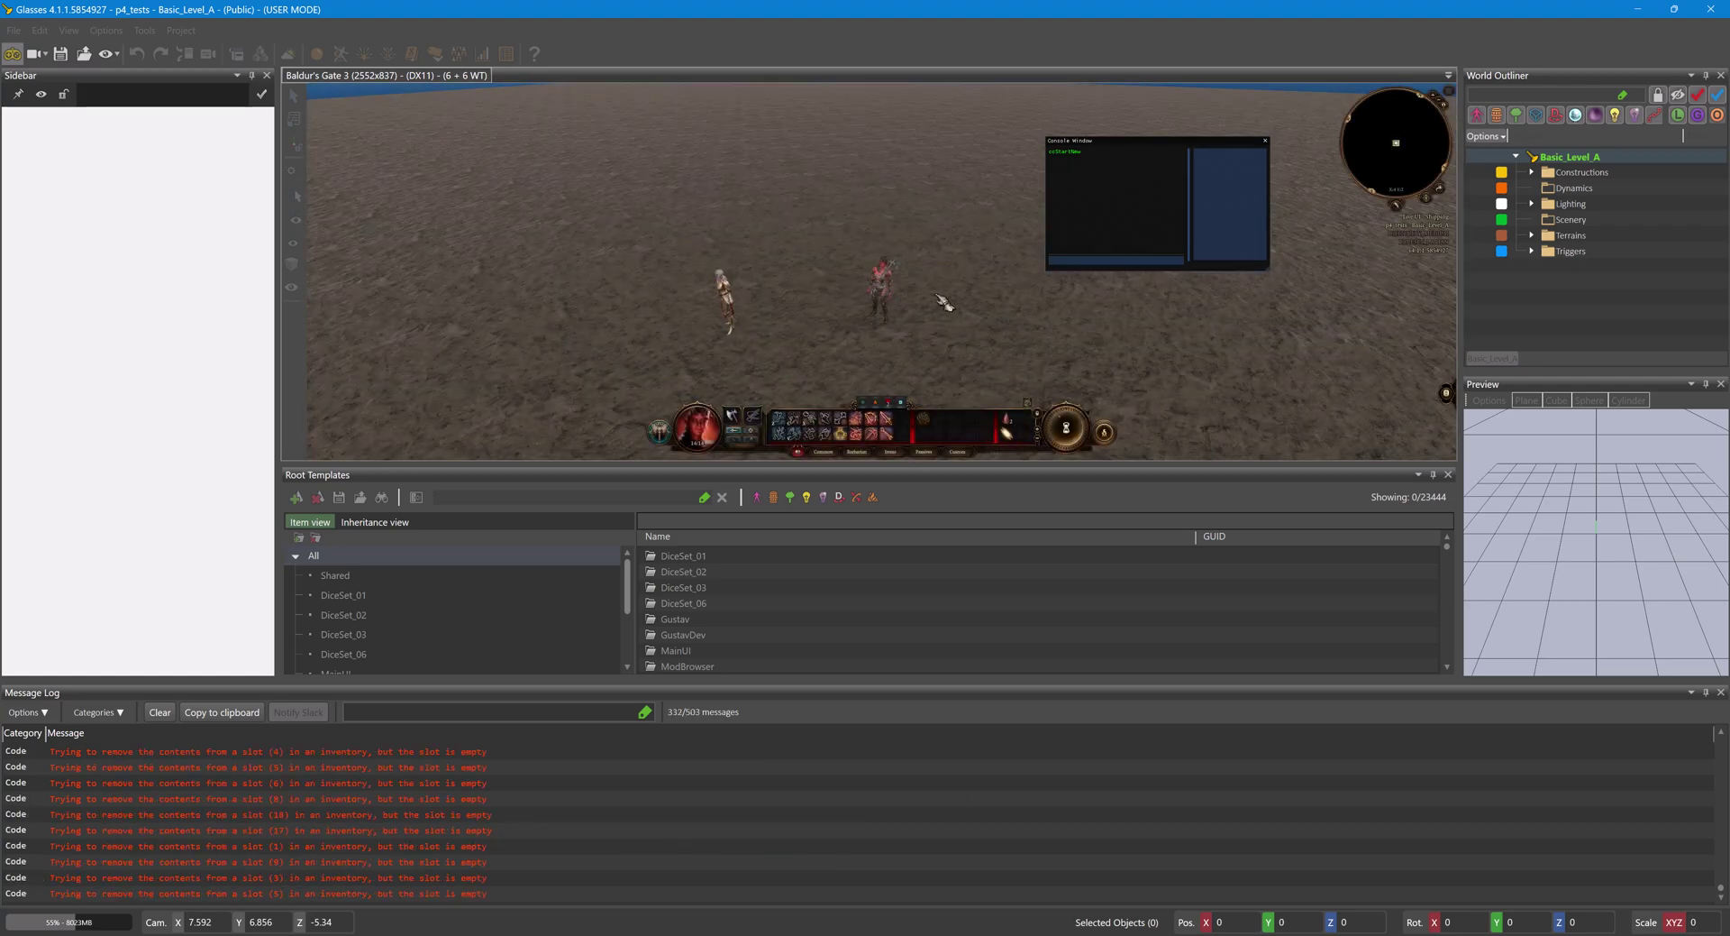
pyautogui.click(1266, 140)
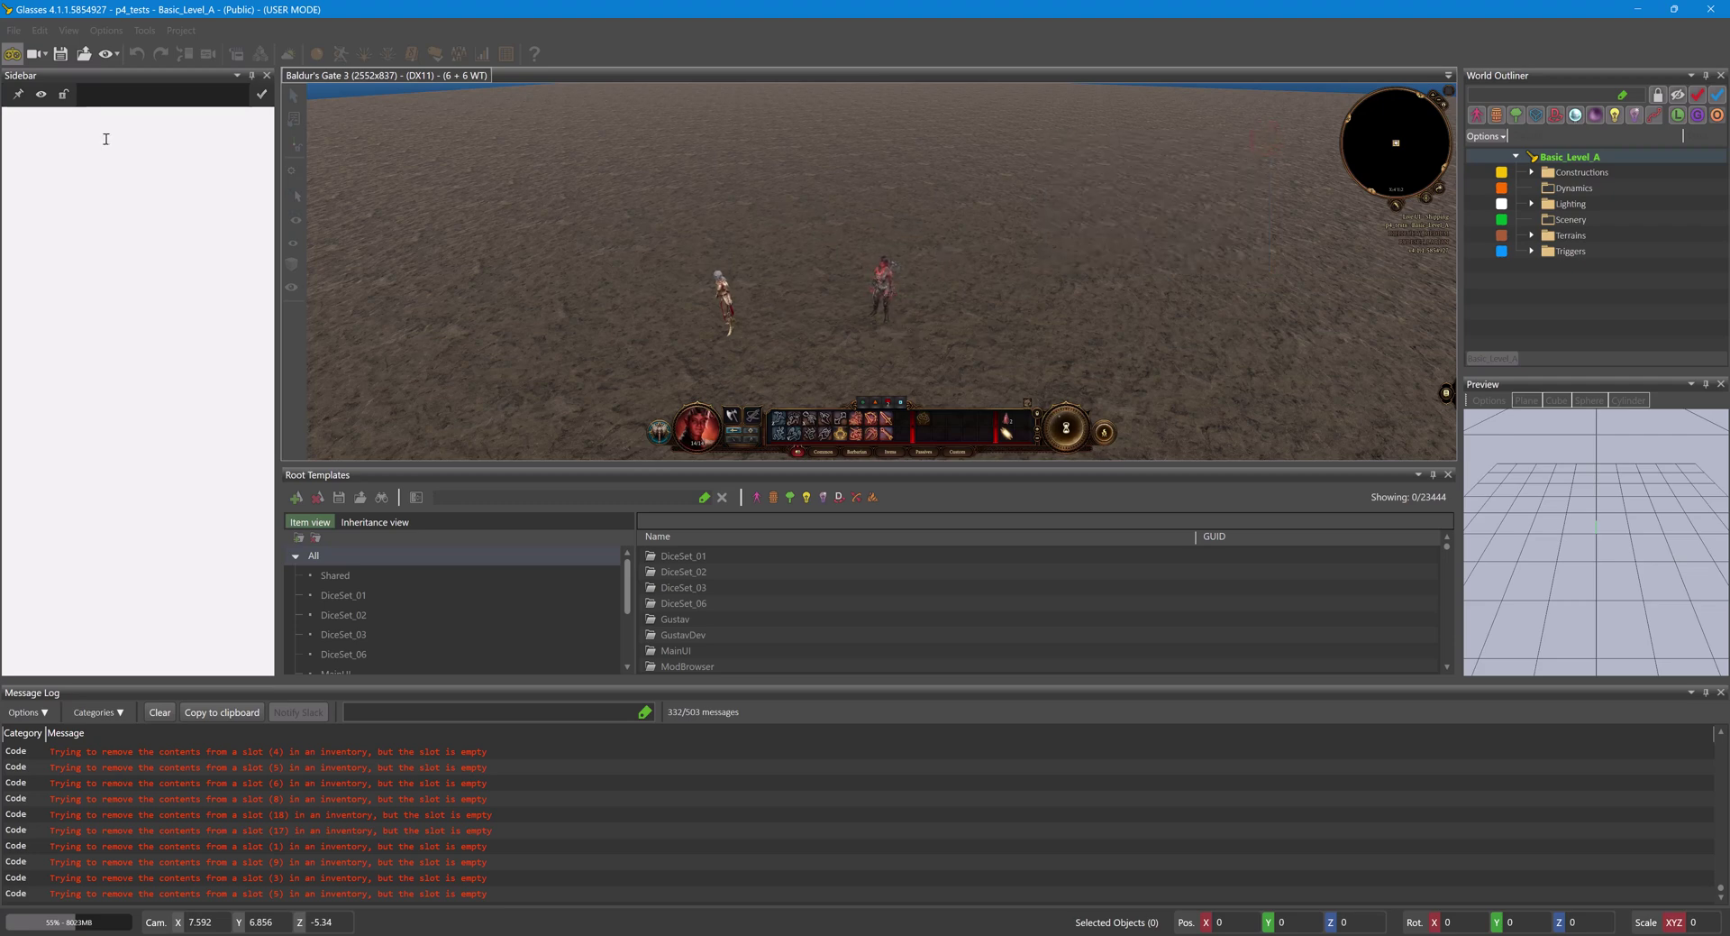
# Step: Leave game mode and reload Basic_Level_A
pyautogui.click(18, 57)
pyautogui.click(14, 30)
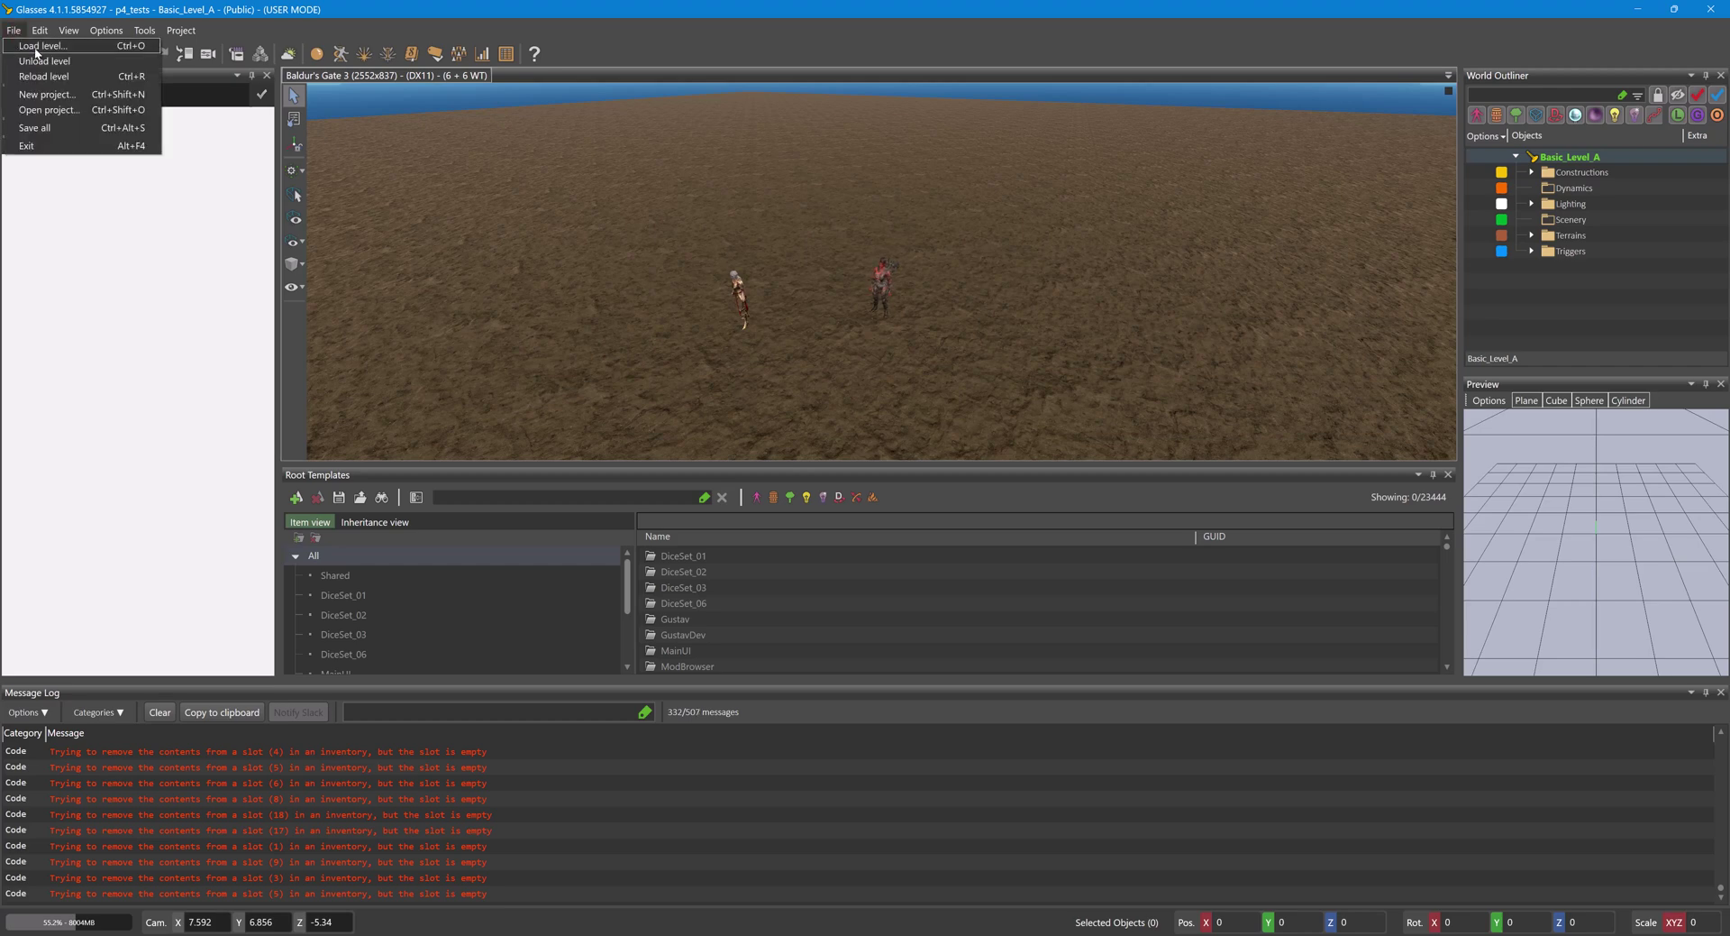
pyautogui.click(812, 354)
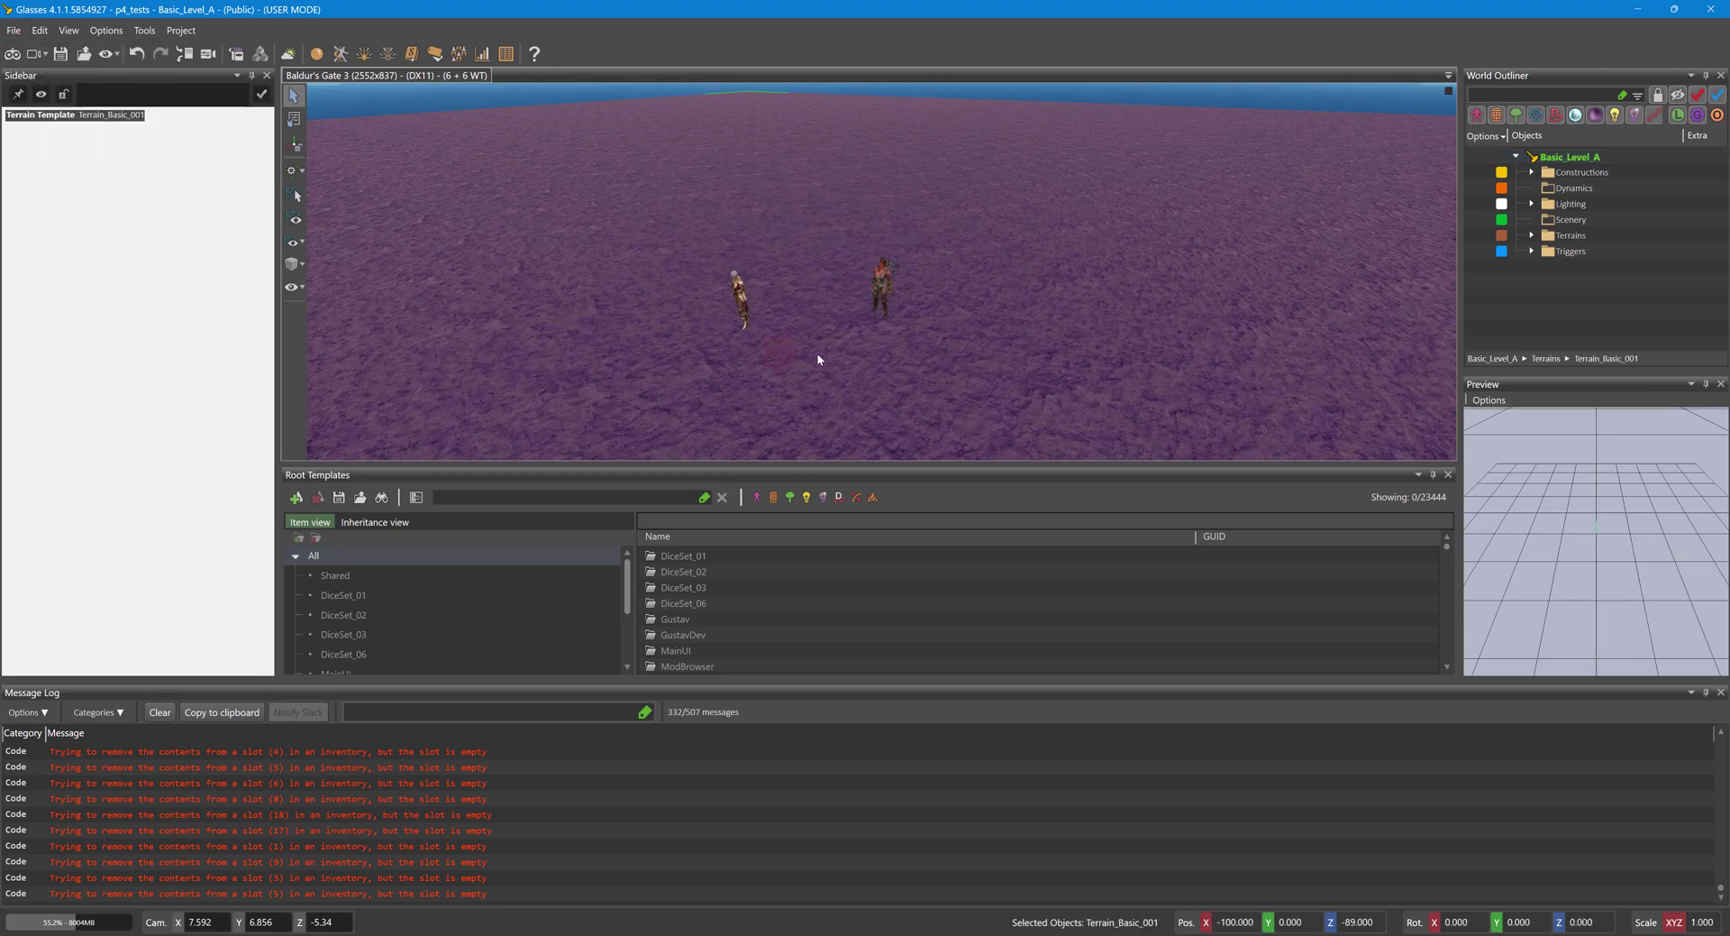
pyautogui.press('F5')
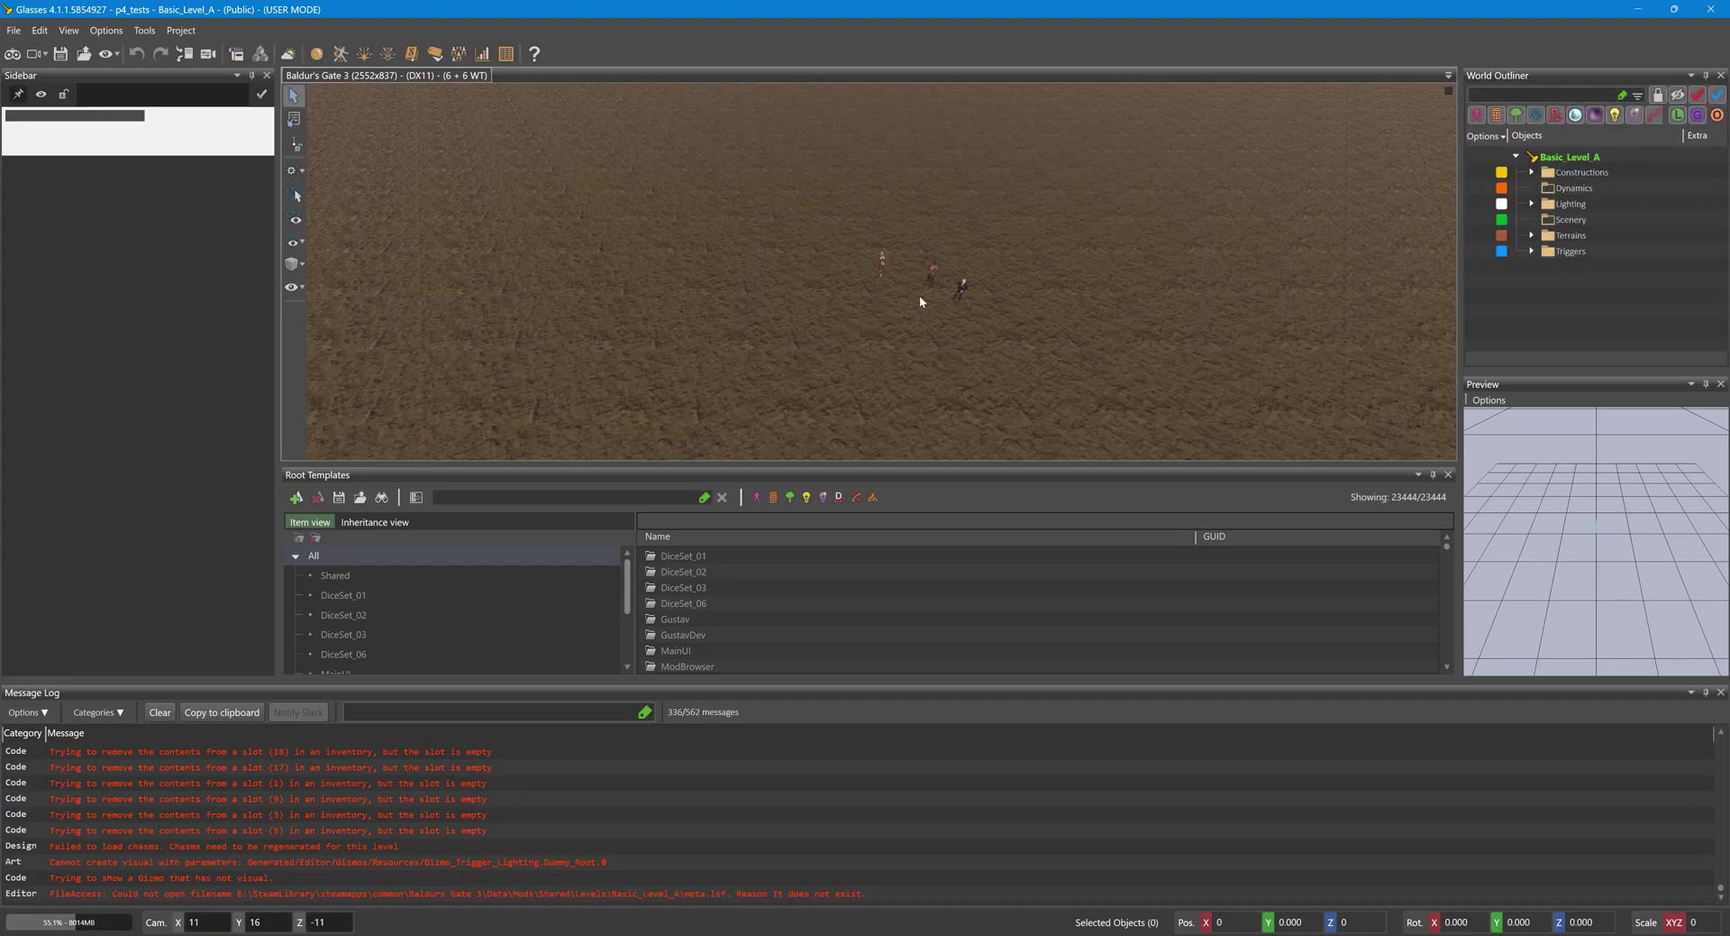
# Step: Enter game mode in Basic_Level_A and make the controlled character jump to several spots on the terrain
pyautogui.click(12, 54)
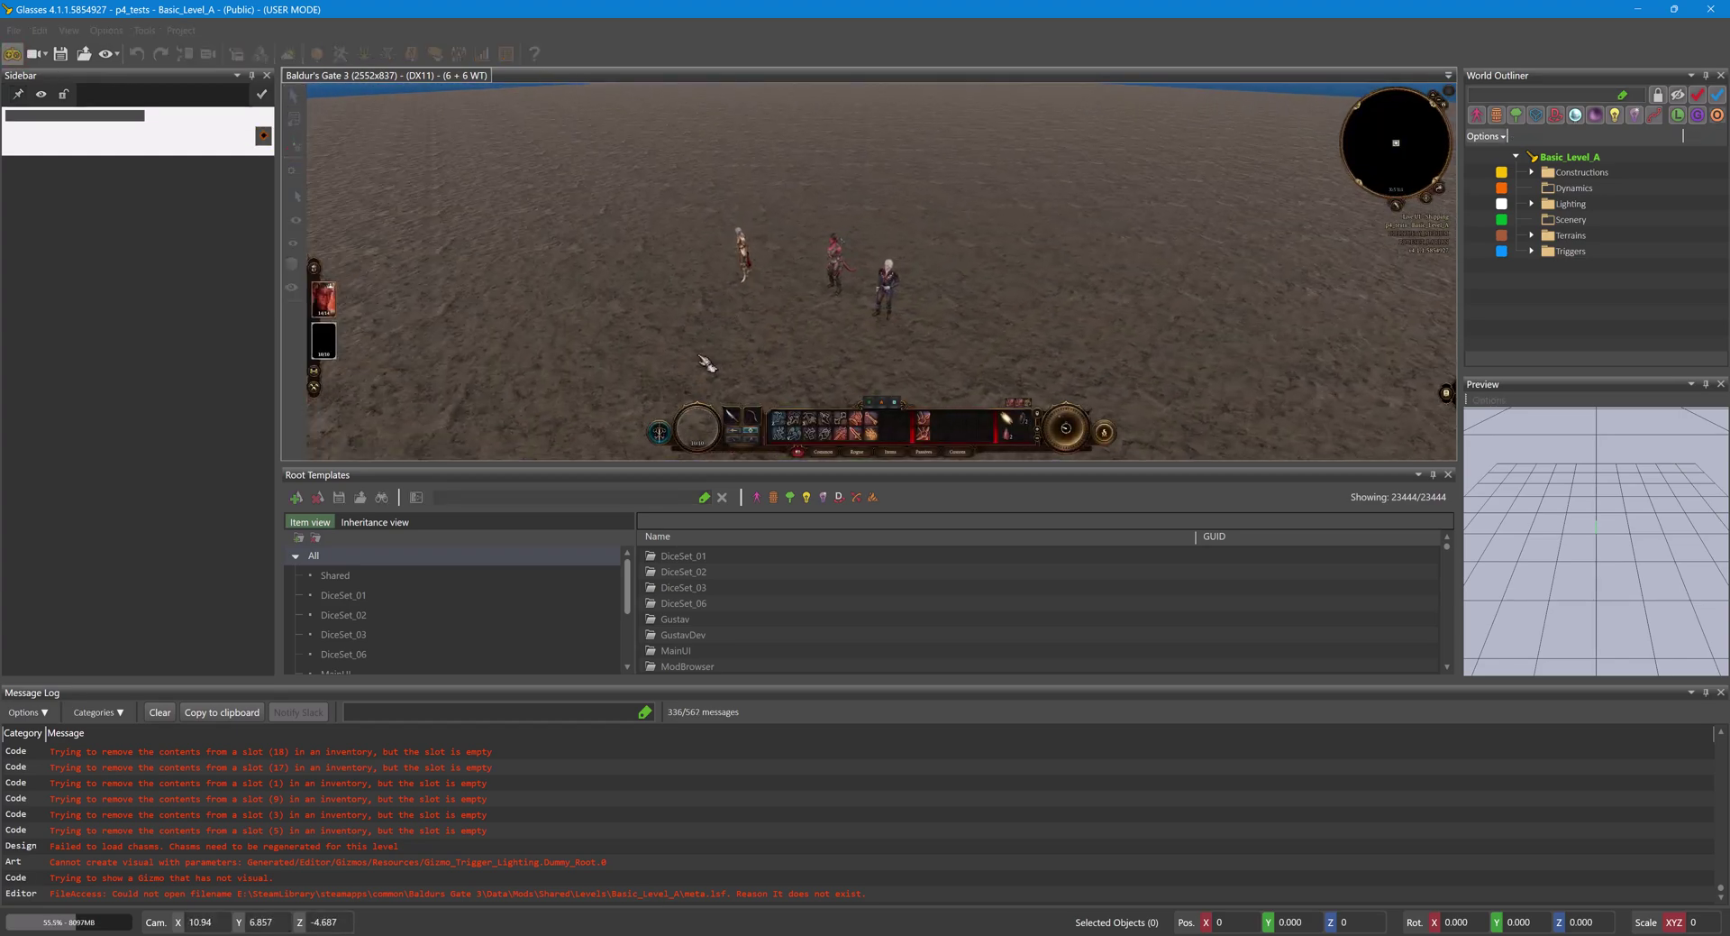
pyautogui.press('7')
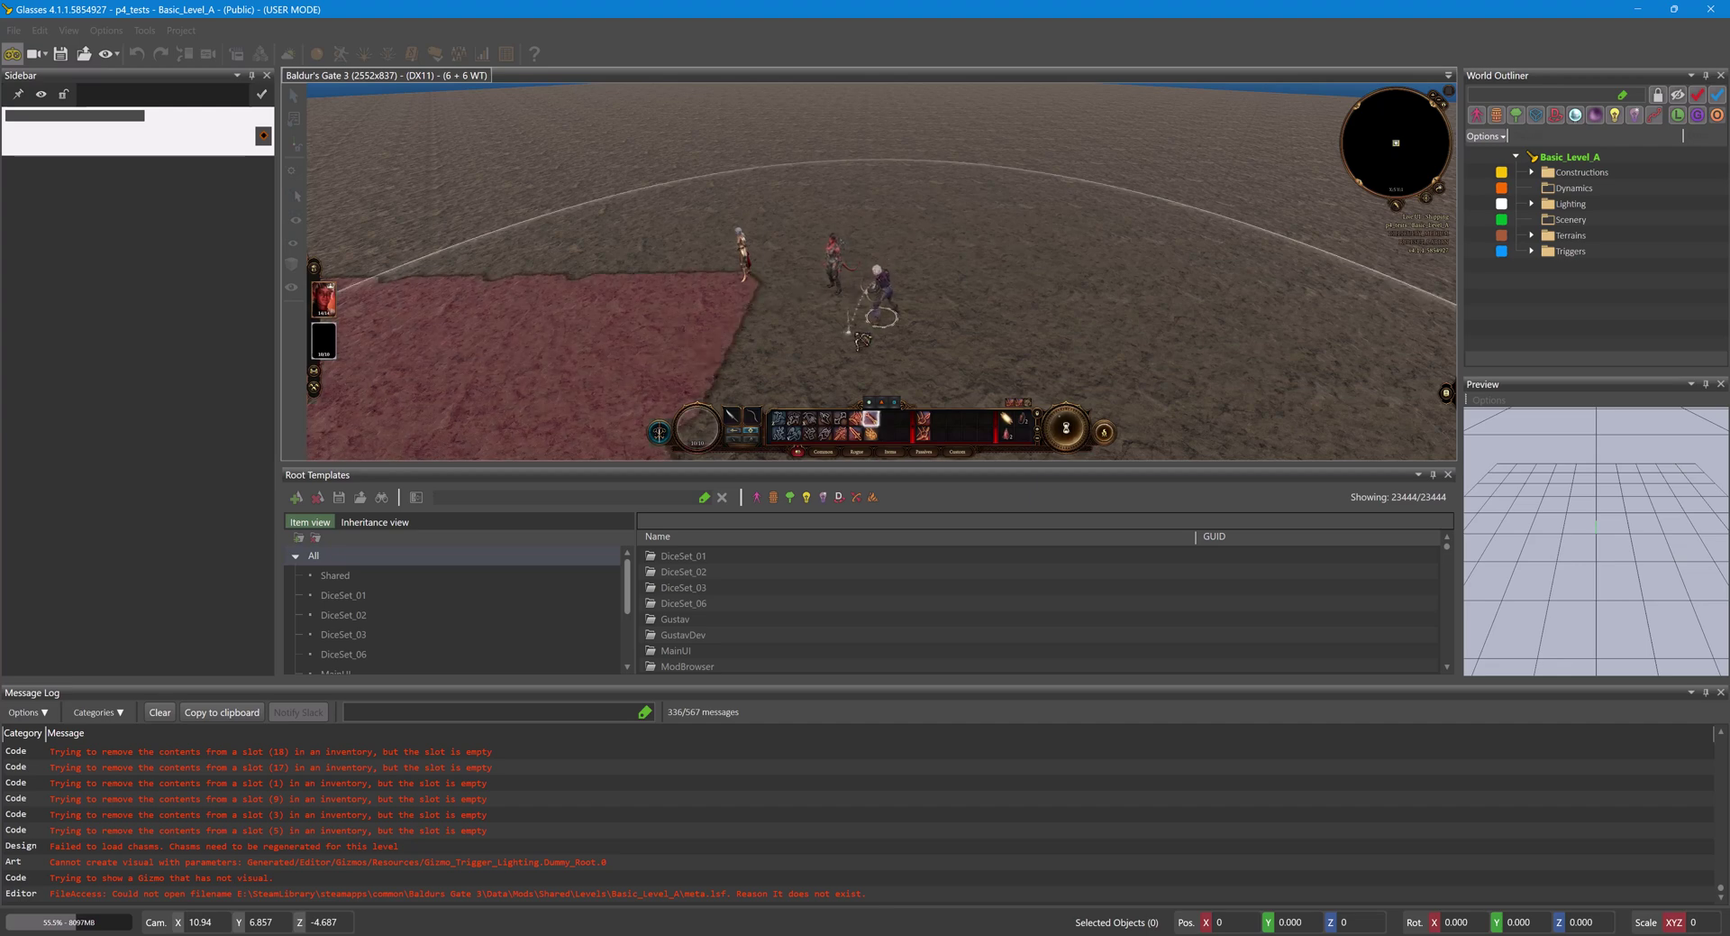
pyautogui.rightClick(854, 333)
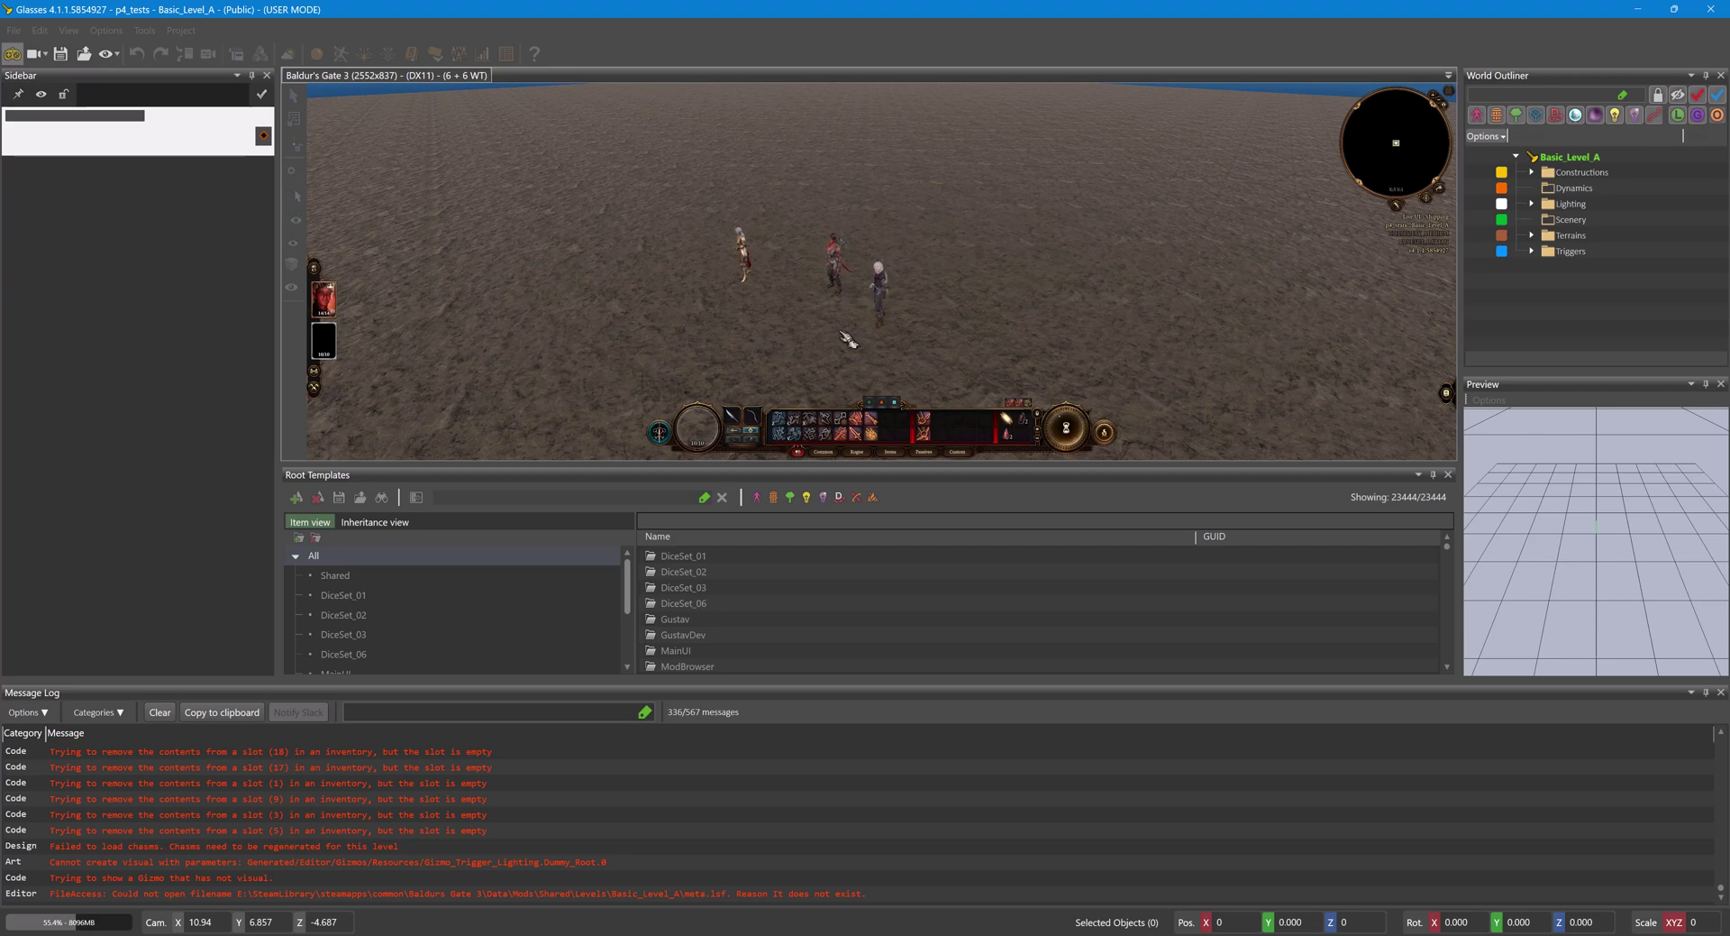
pyautogui.press('z')
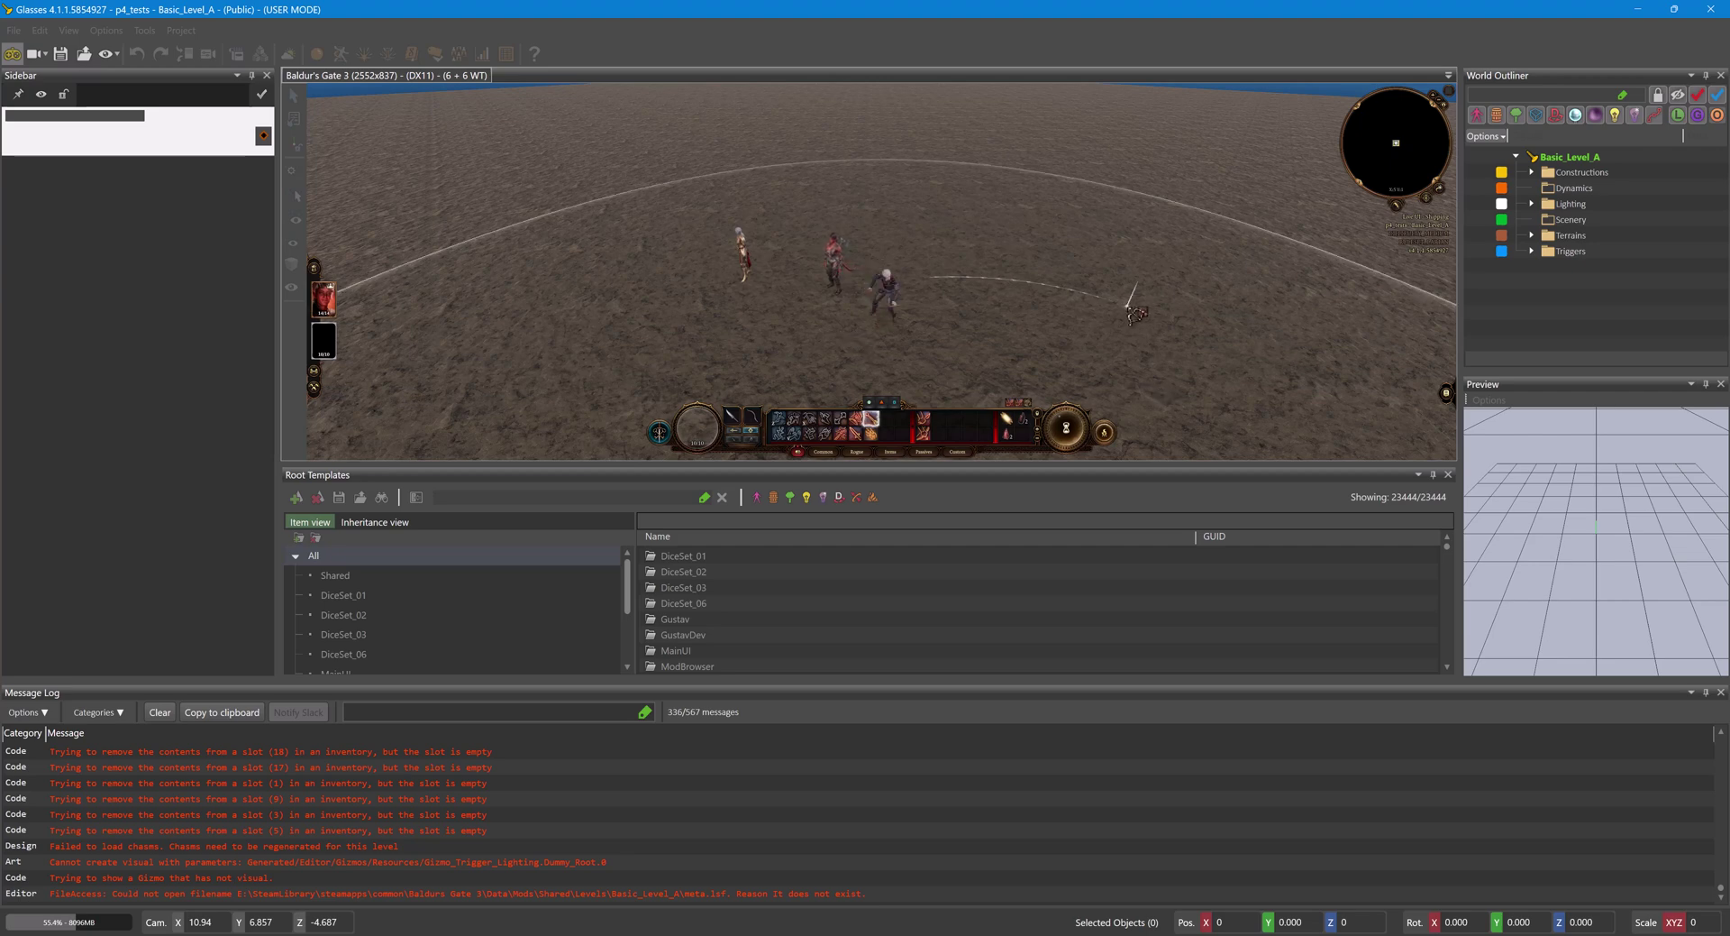
pyautogui.click(1128, 304)
pyautogui.press('z')
pyautogui.click(1137, 295)
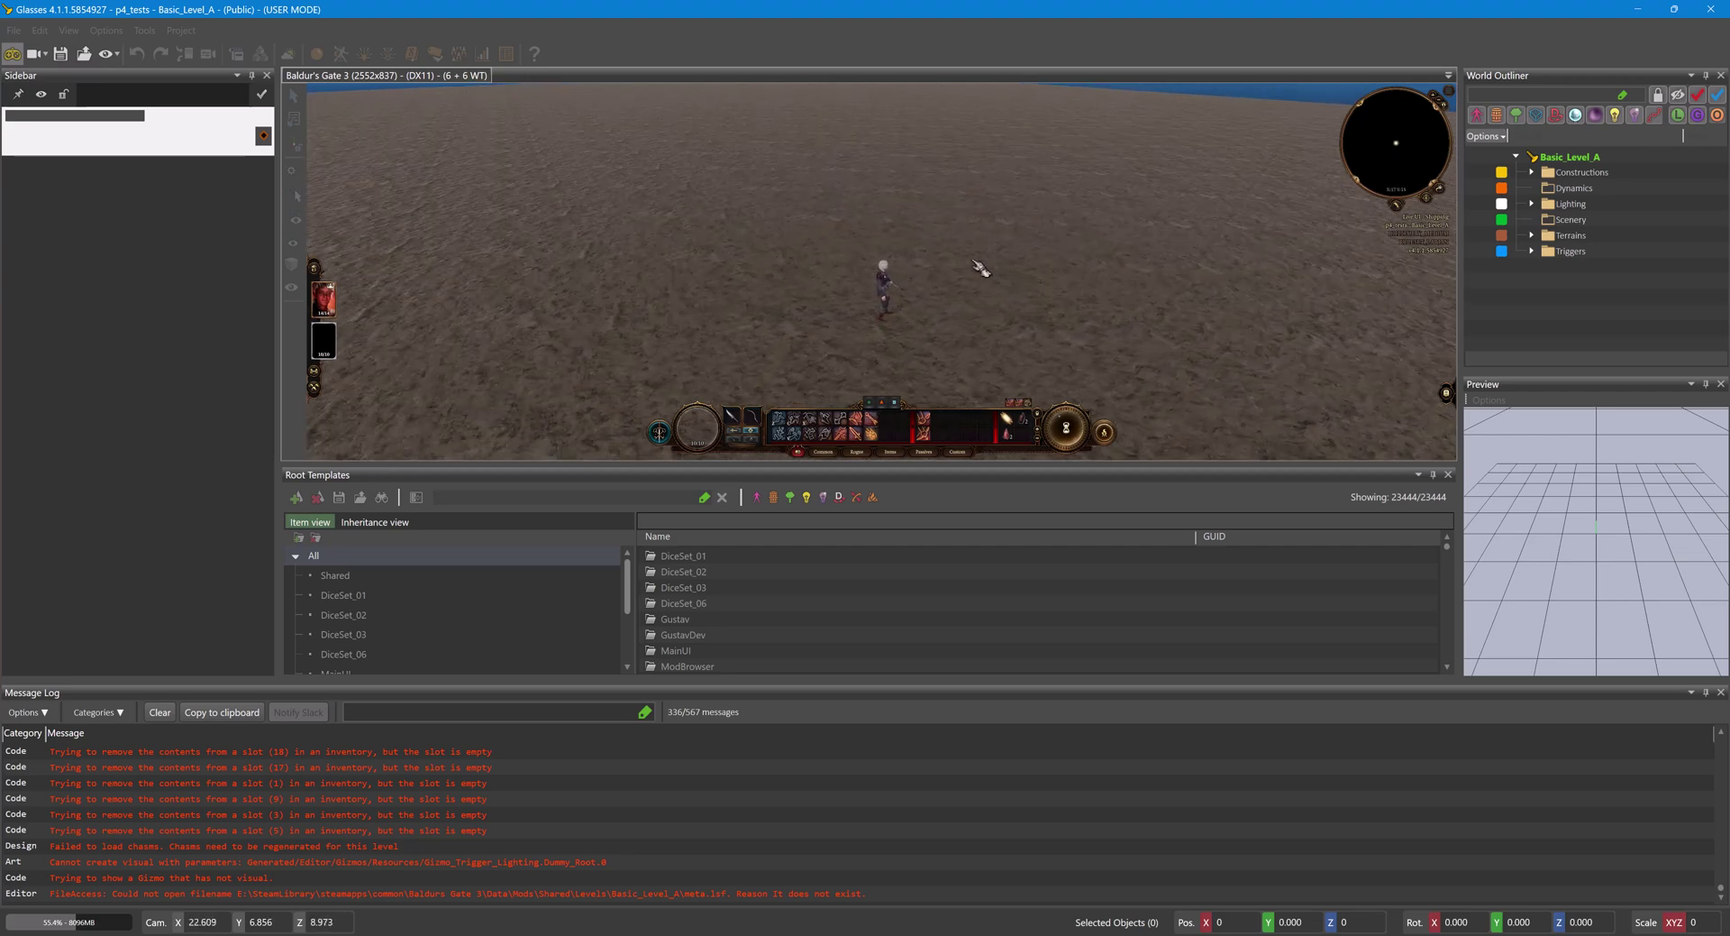
pyautogui.moveTo(980, 270); pyautogui.dragTo(923, 263, button='middle')
pyautogui.press('z')
pyautogui.click(936, 186)
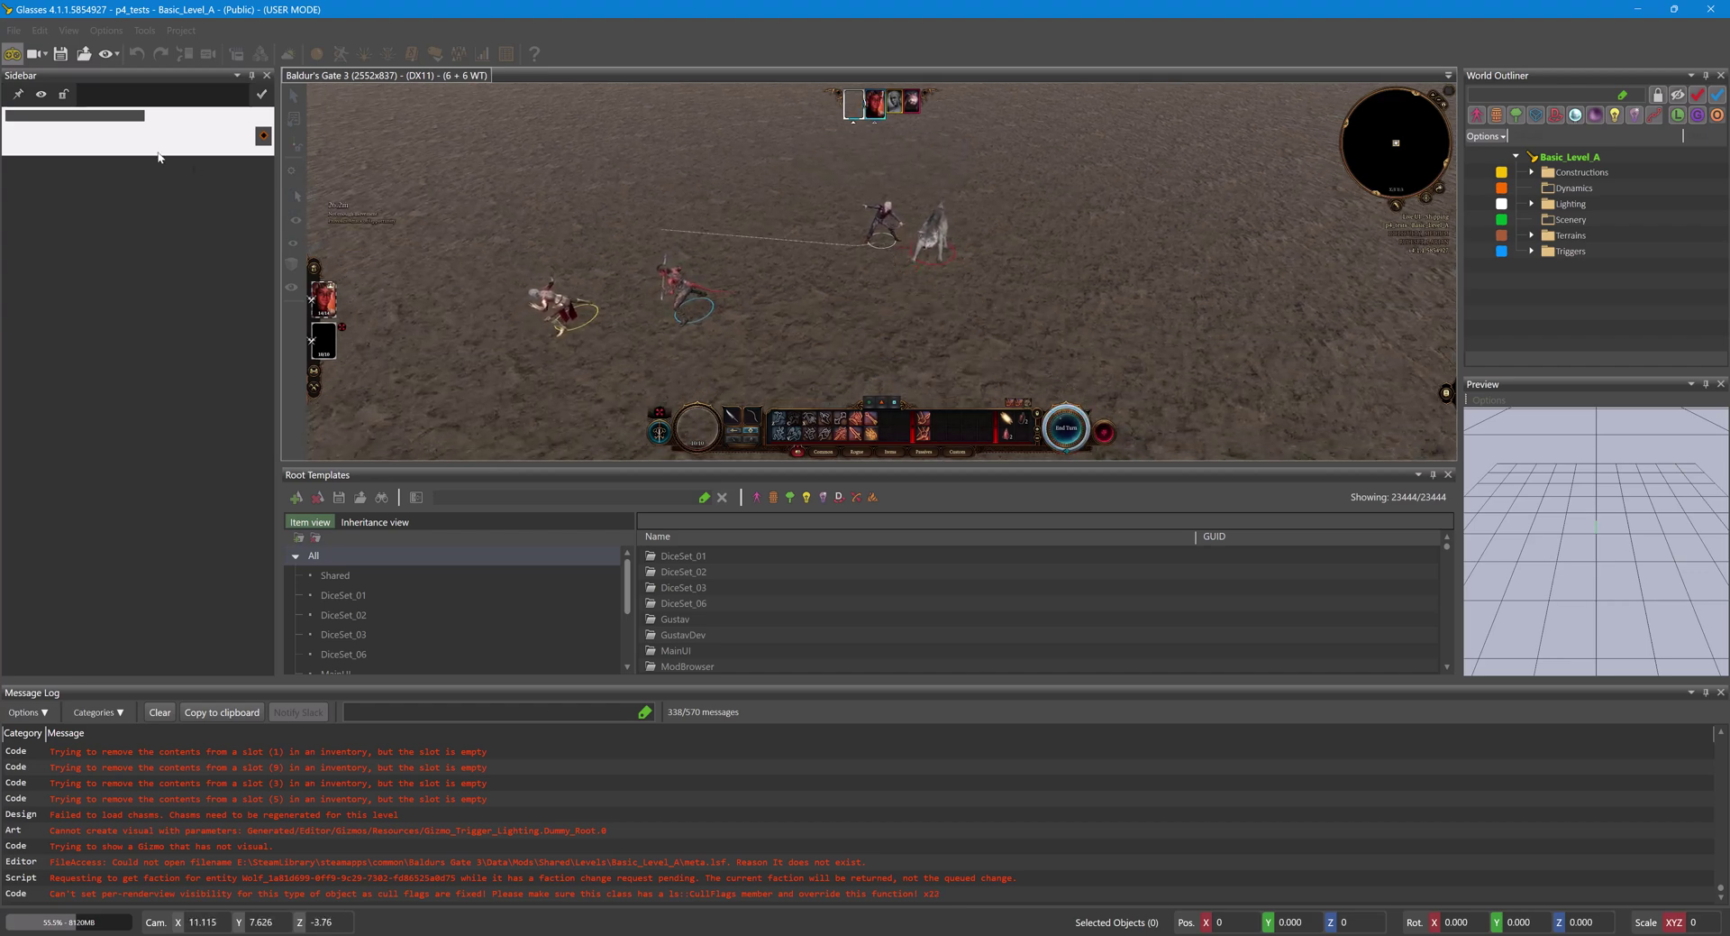
# Step: Leave game mode and unload Basic_Level_A
pyautogui.click(13, 53)
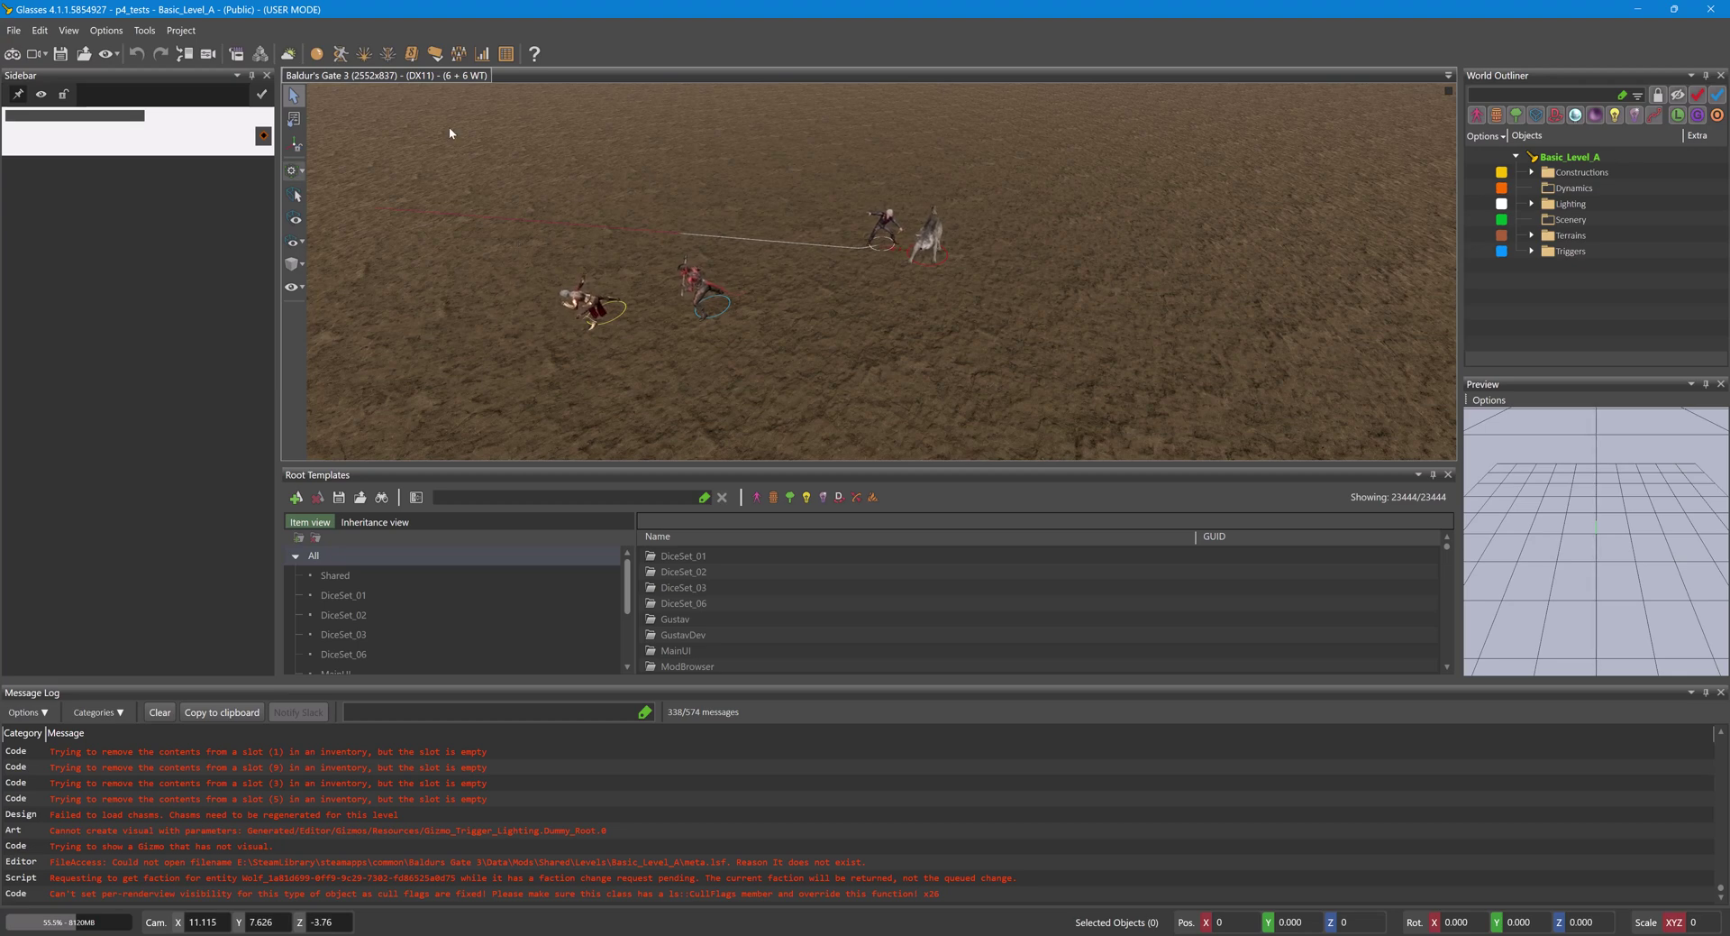
pyautogui.click(14, 30)
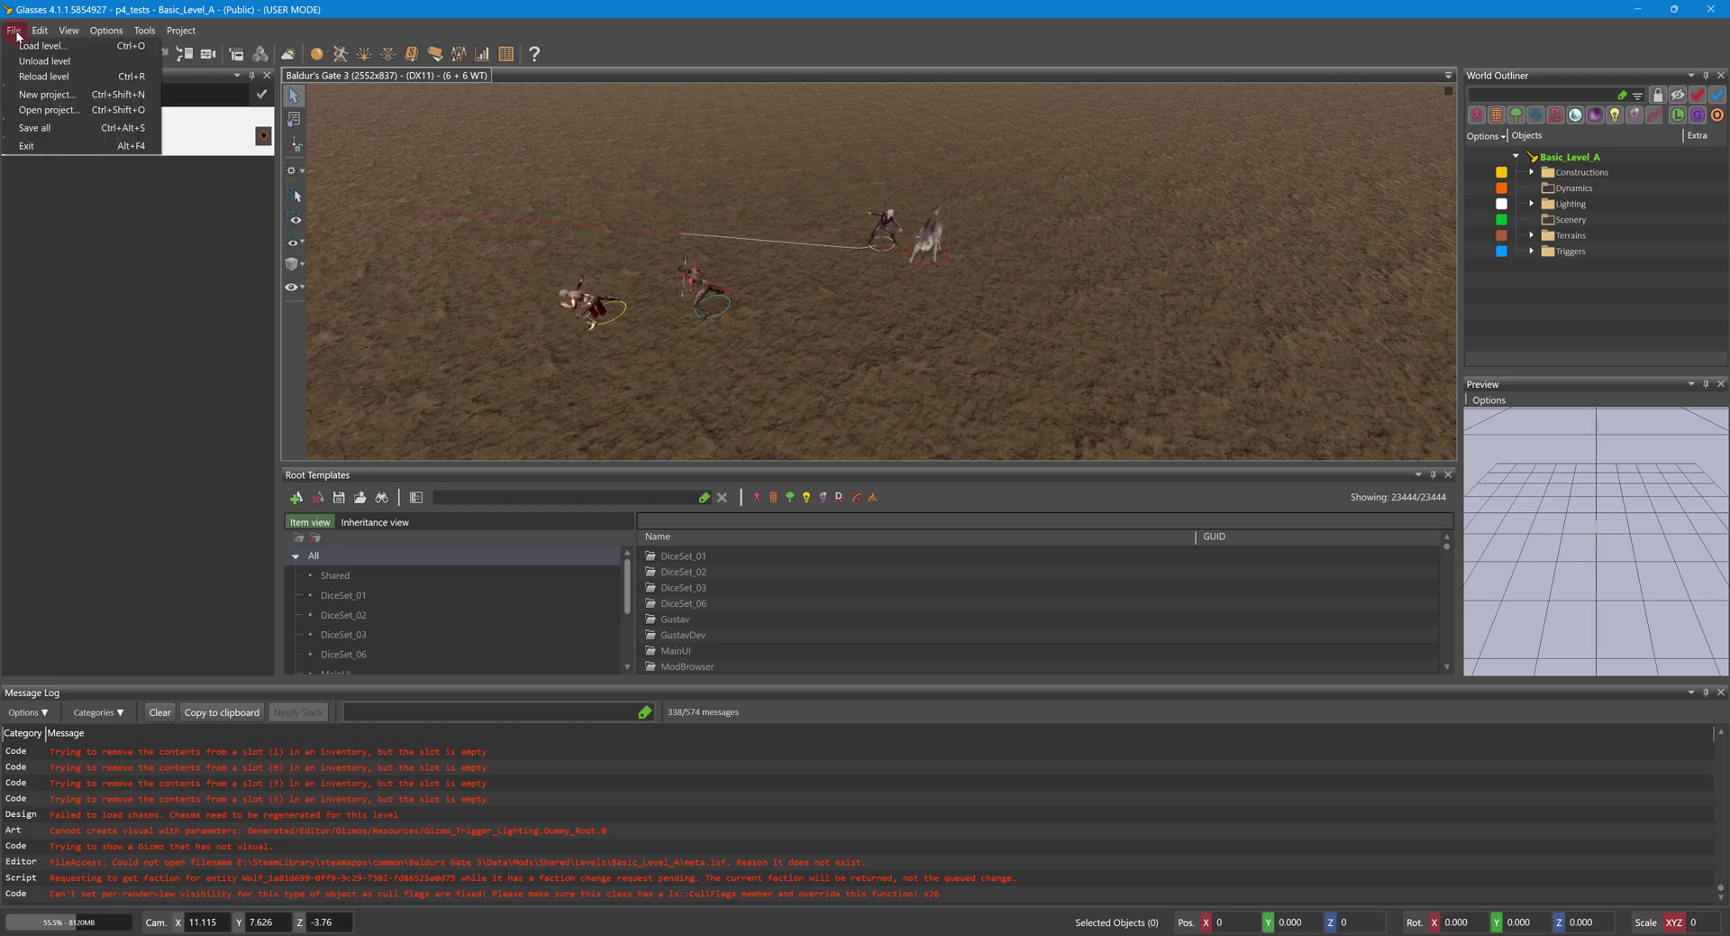
pyautogui.click(54, 60)
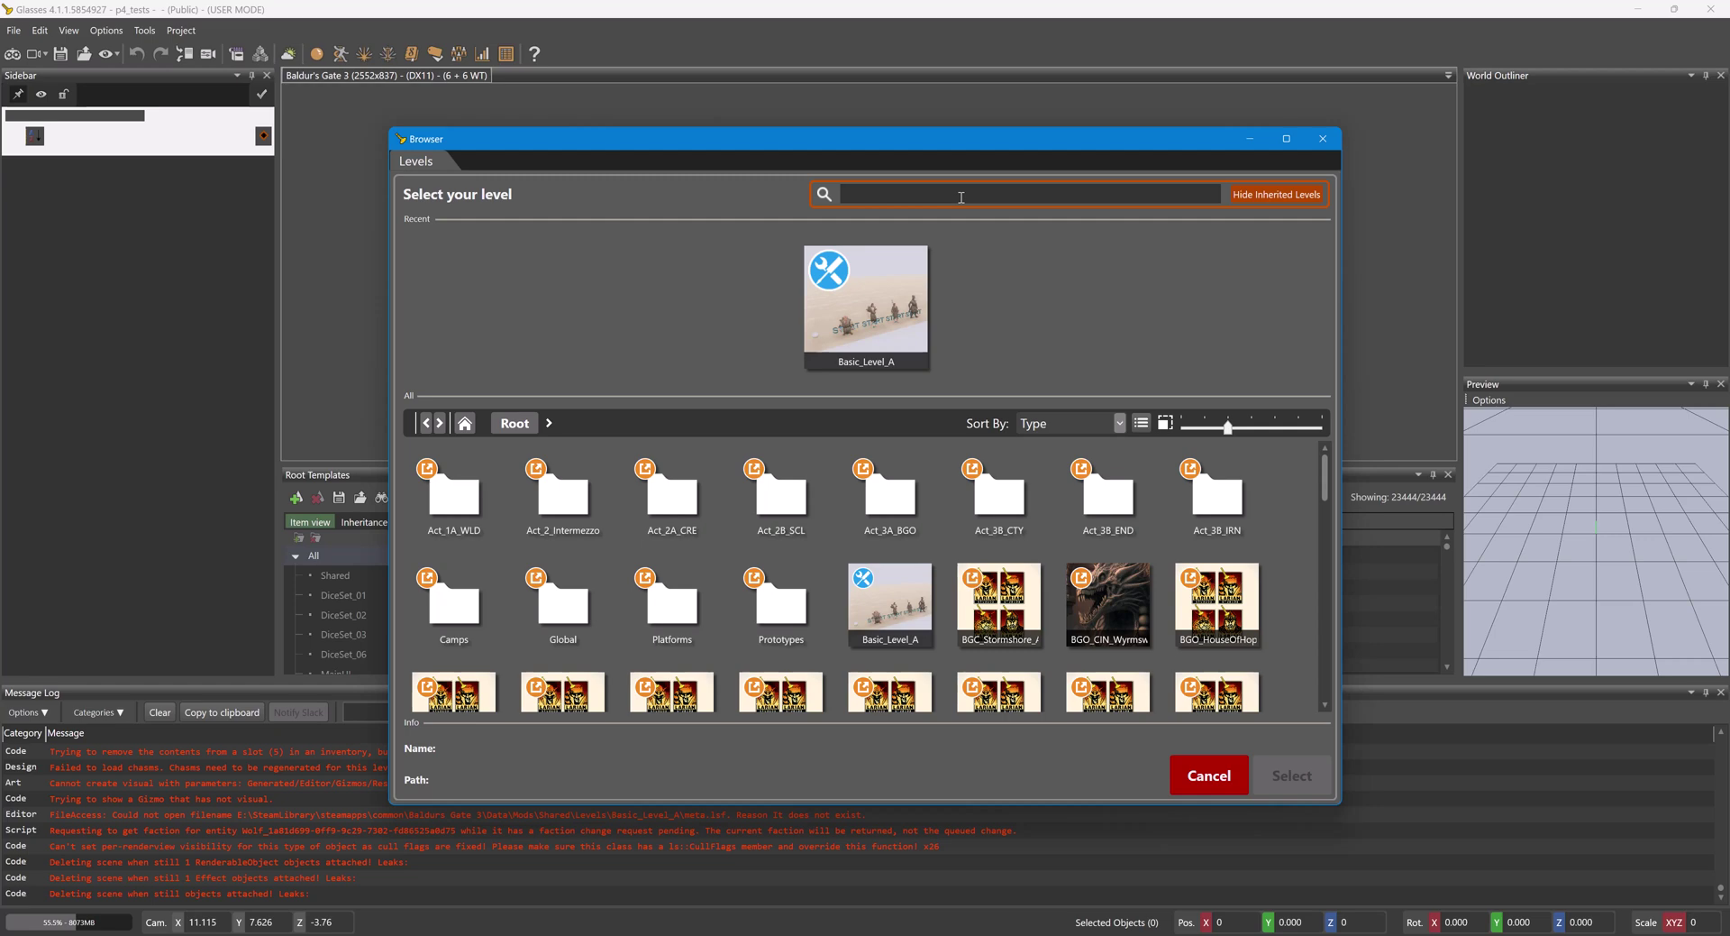
# Step: Search the levels for CC and load SYS_CC_I (Character Creation)
pyautogui.write('CC')
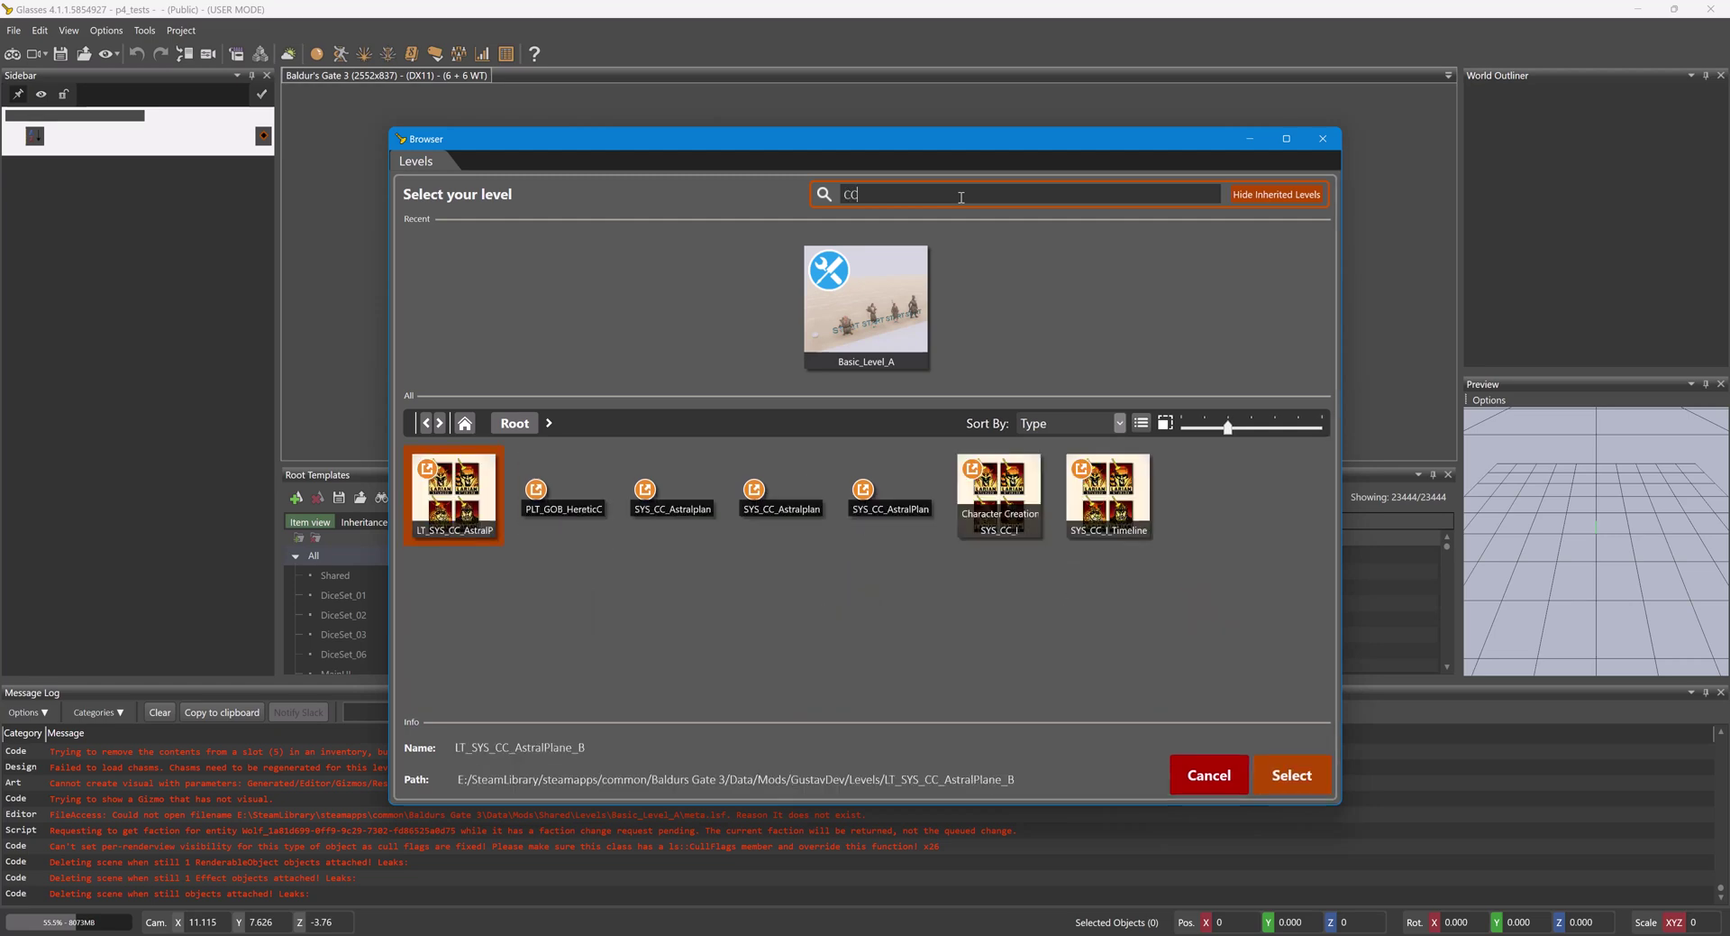
pyautogui.click(1010, 516)
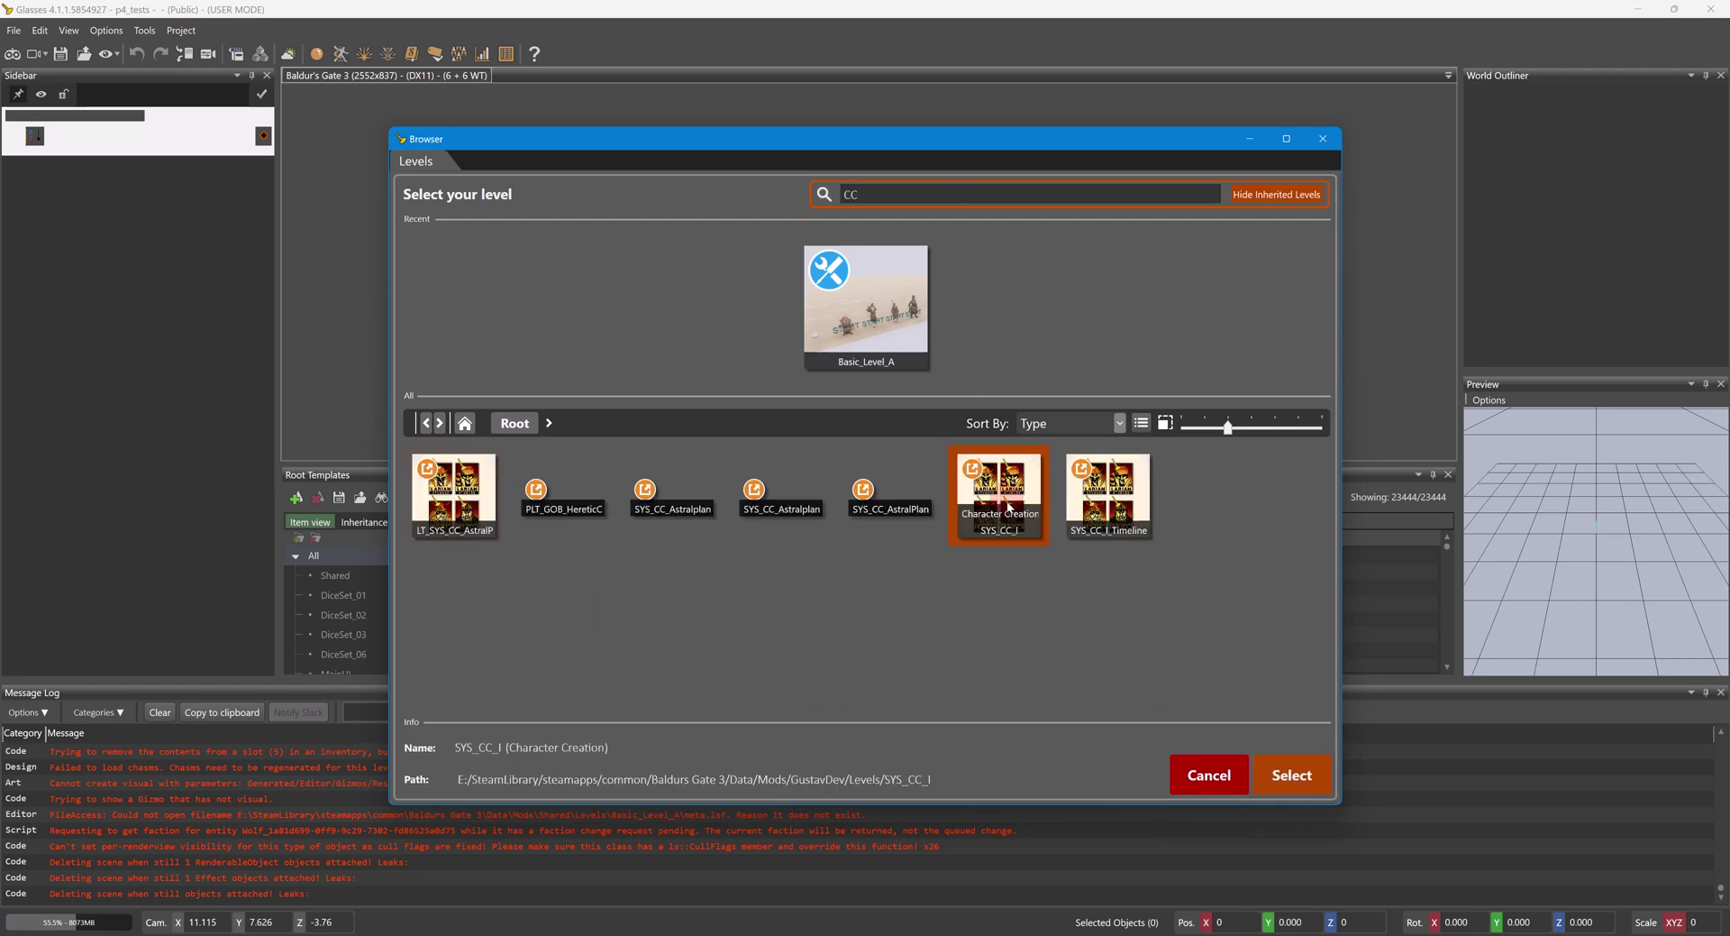
pyautogui.click(1288, 777)
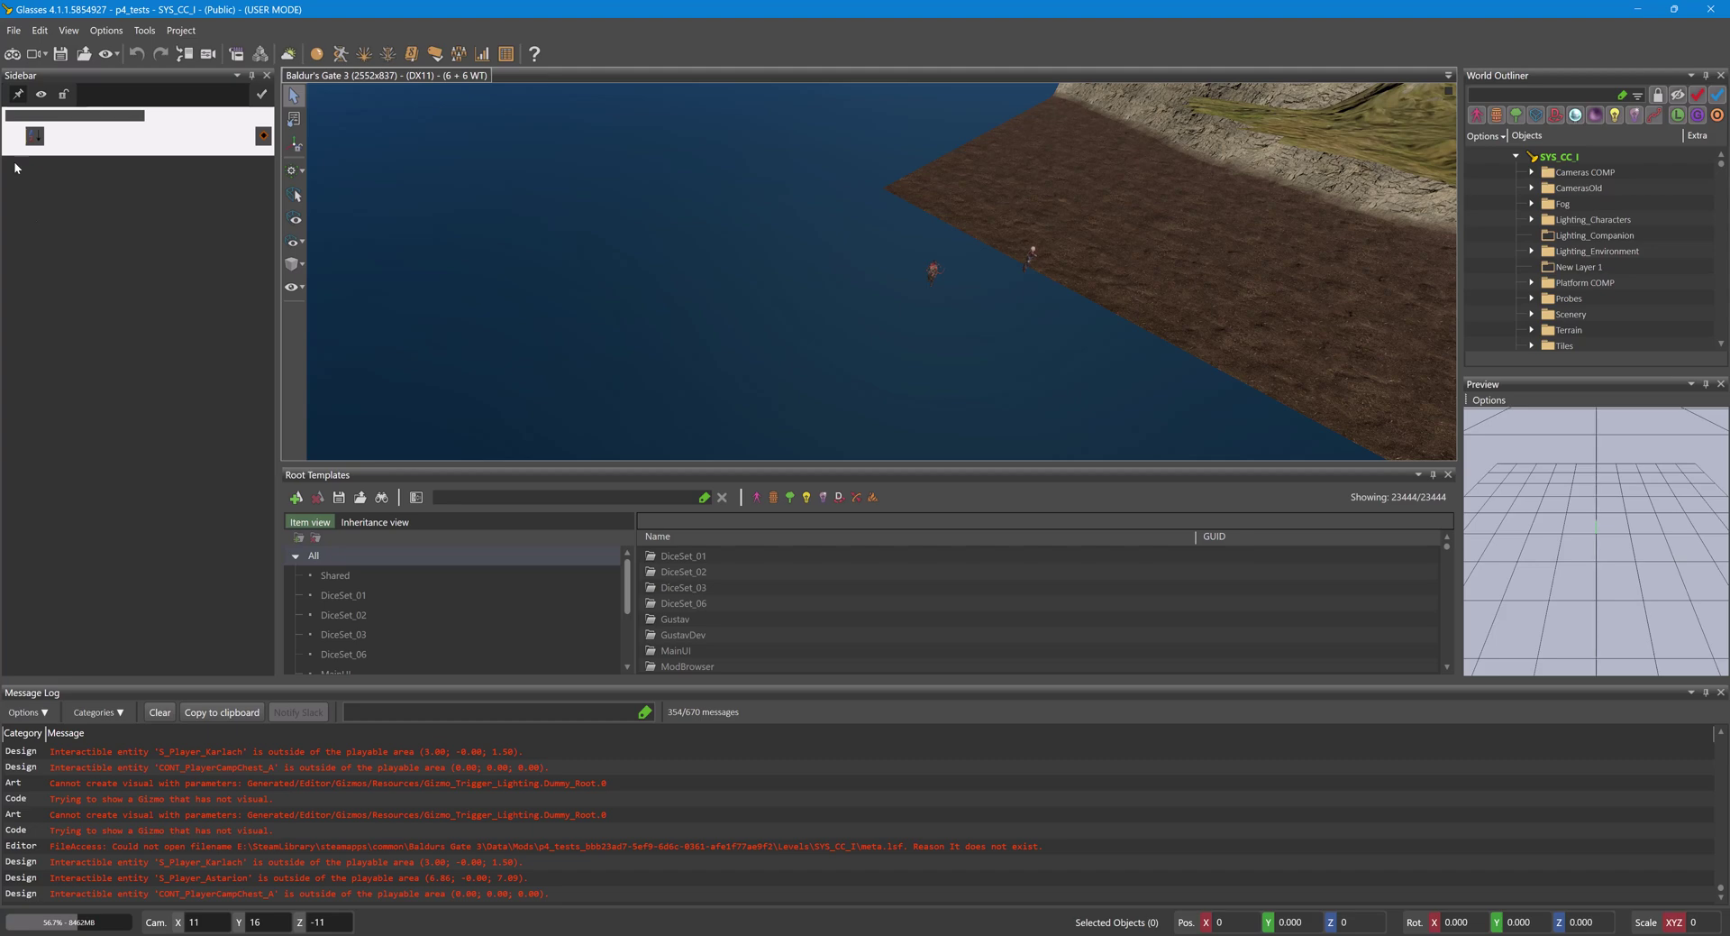
# Step: Start character creation in SYS_CC_I's game mode with the ccStartNew console command and close the console
pyautogui.click(9, 56)
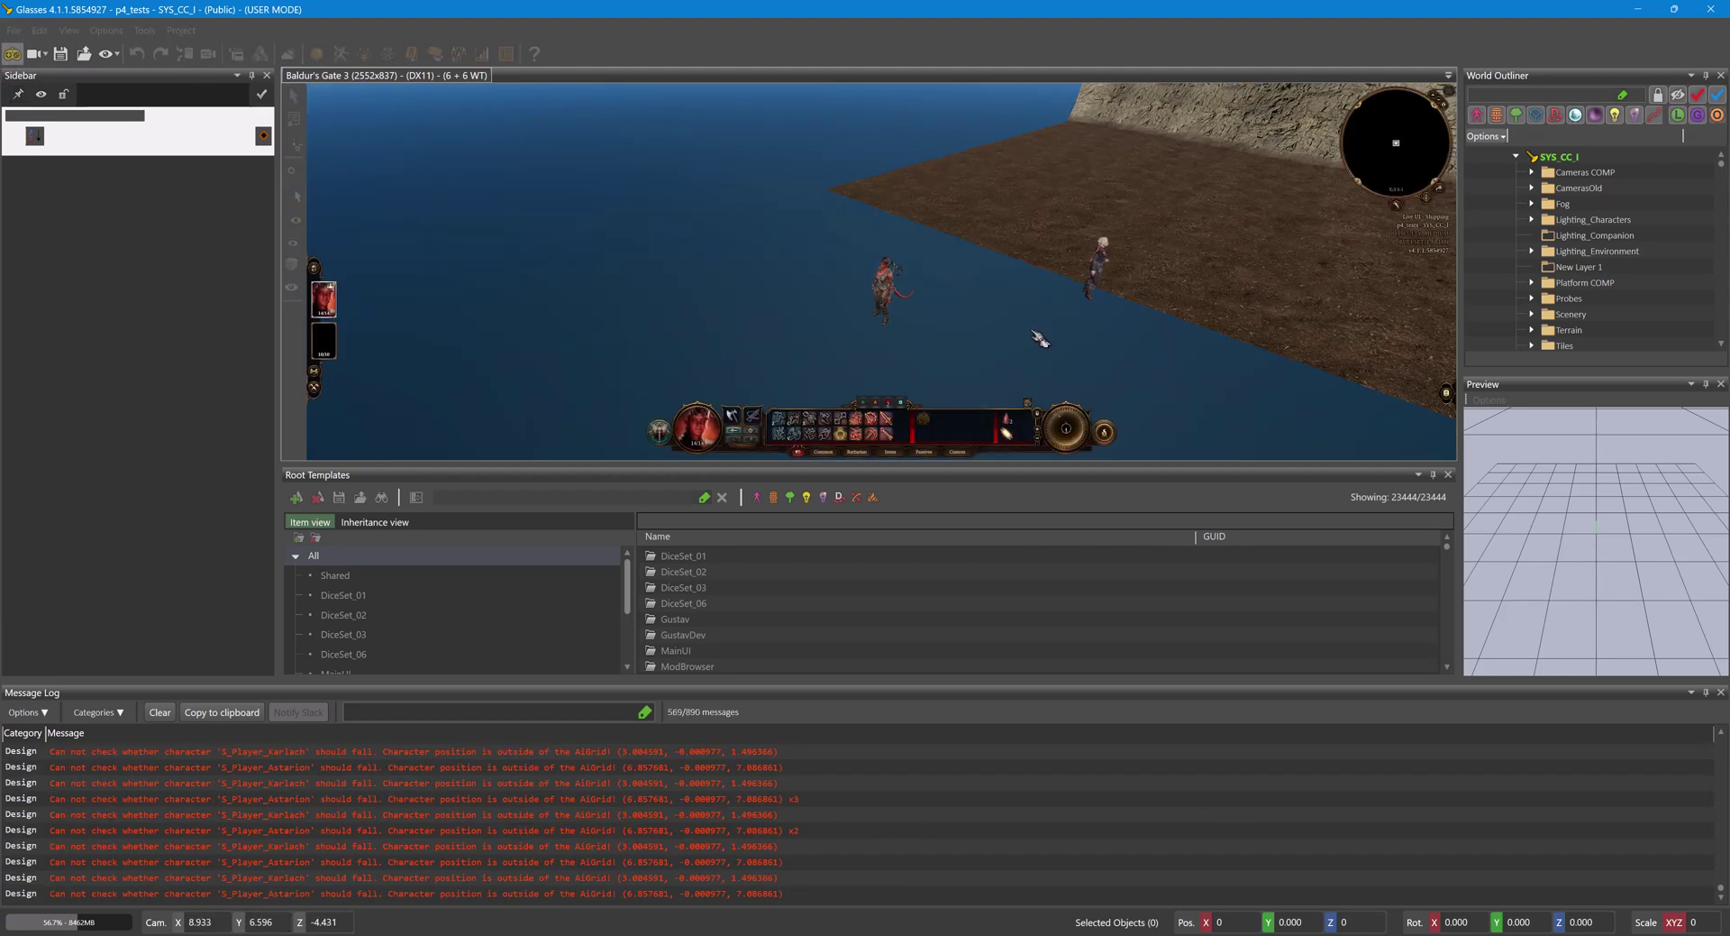
pyautogui.press('`')
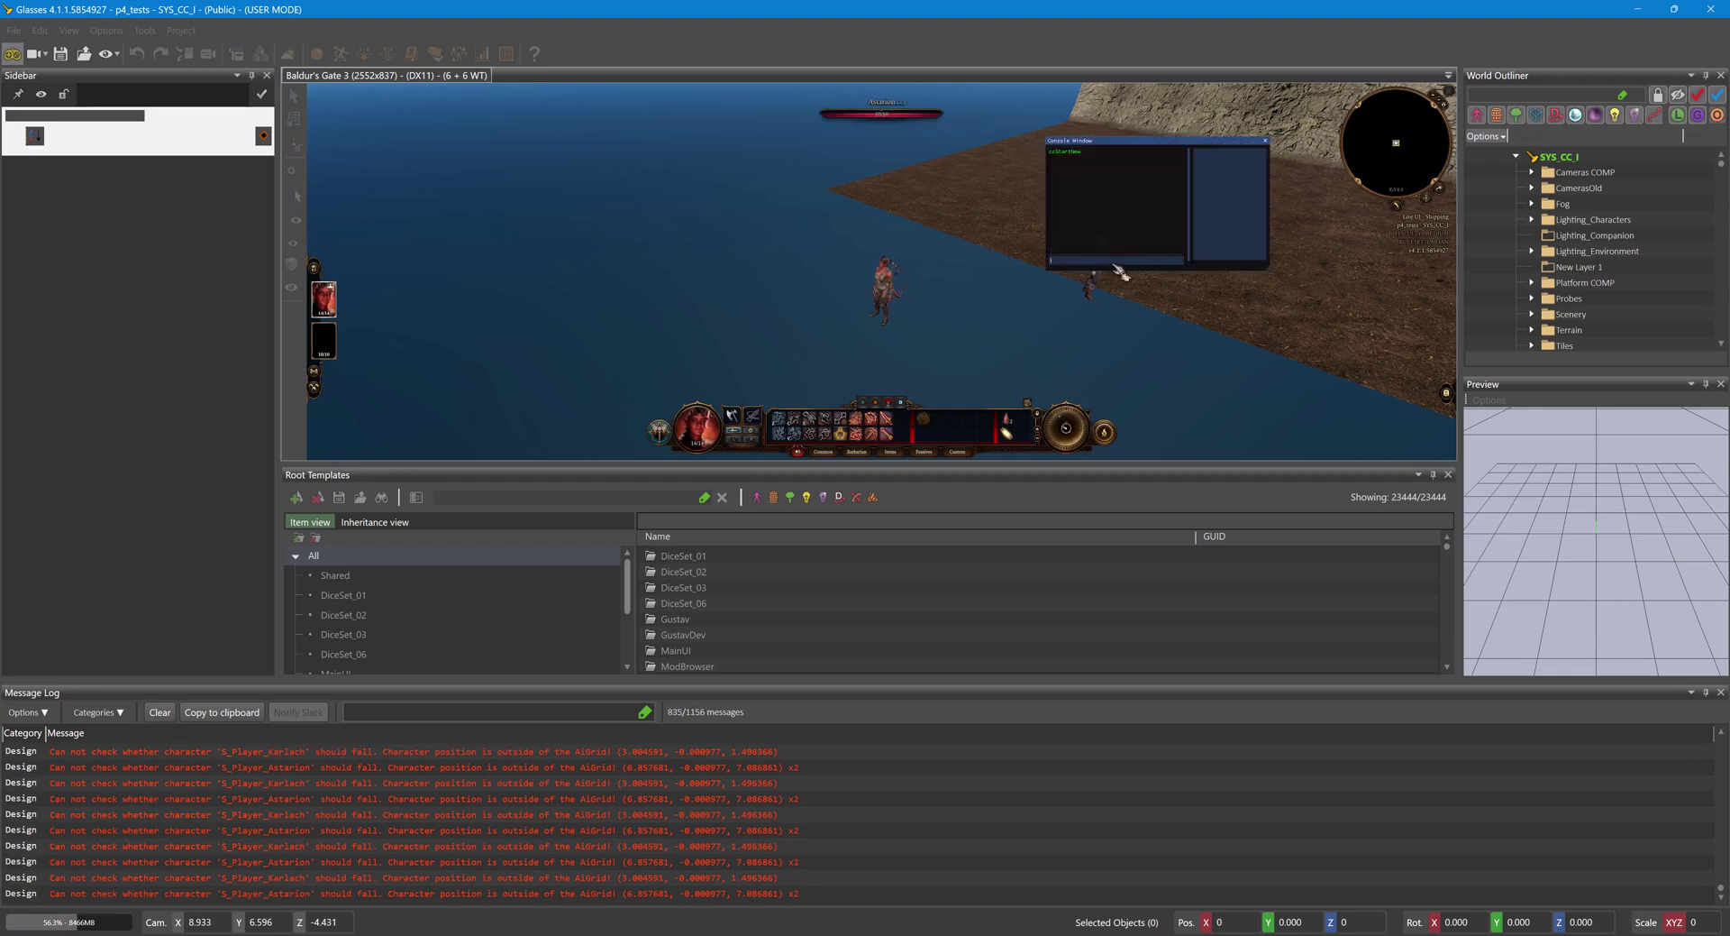
pyautogui.click(1125, 263)
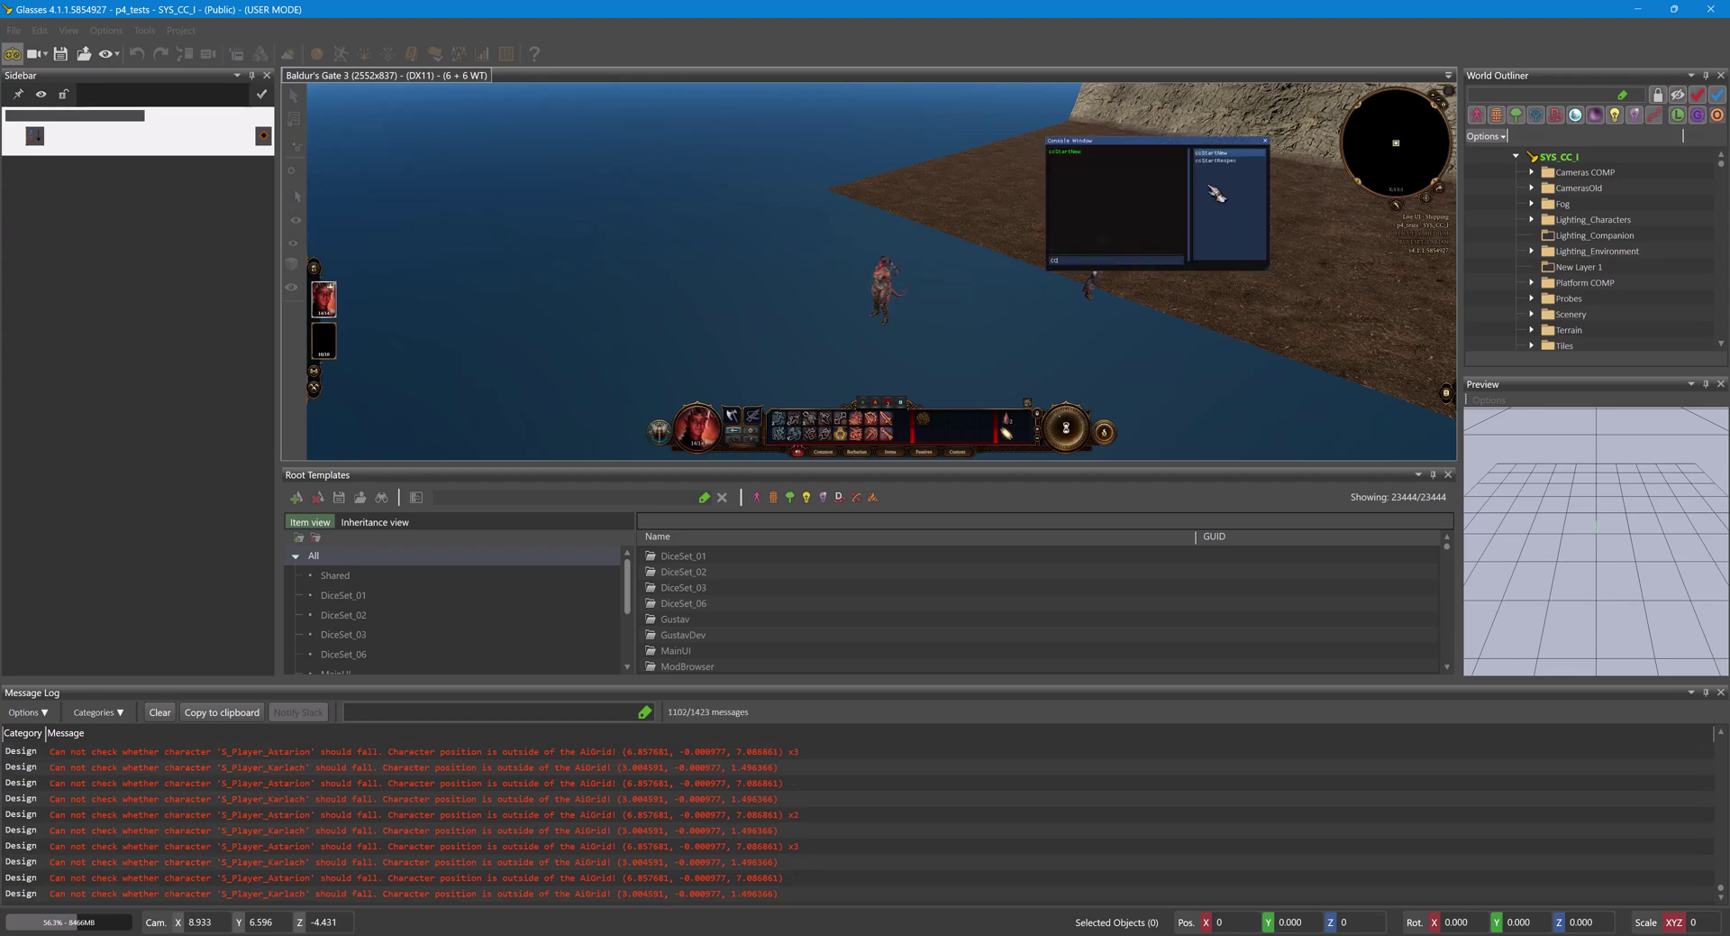
pyautogui.write('cc')
pyautogui.click(1227, 161)
pyautogui.press('Return')
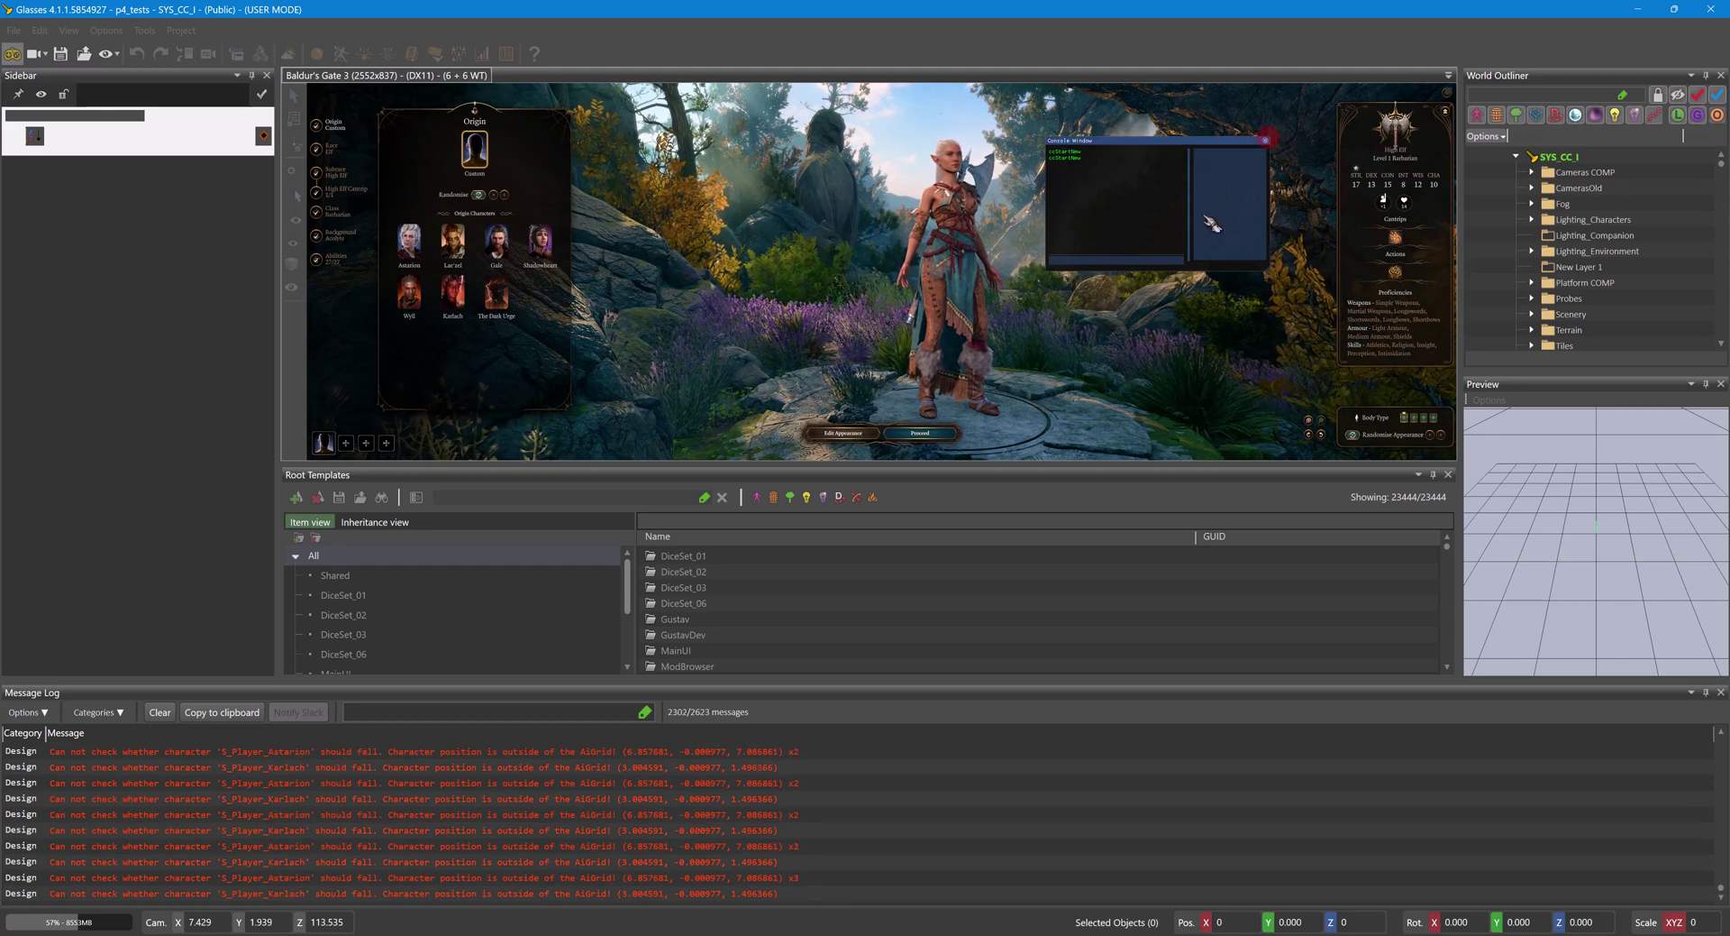
pyautogui.click(1266, 141)
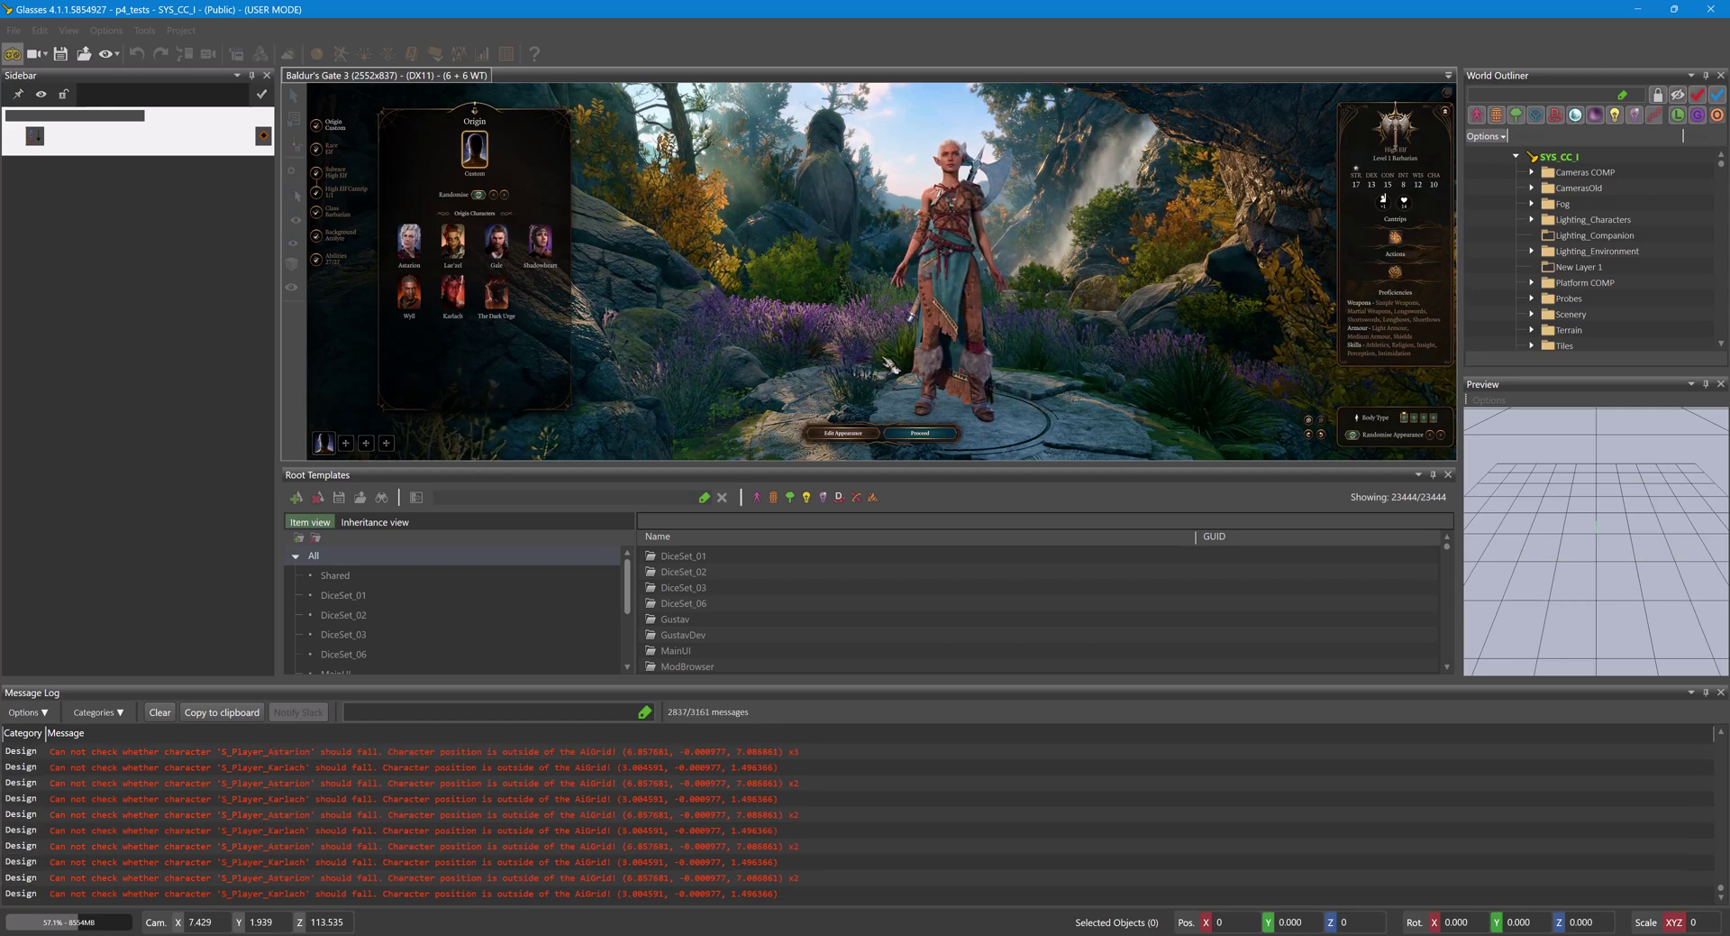
pyautogui.press('alt')
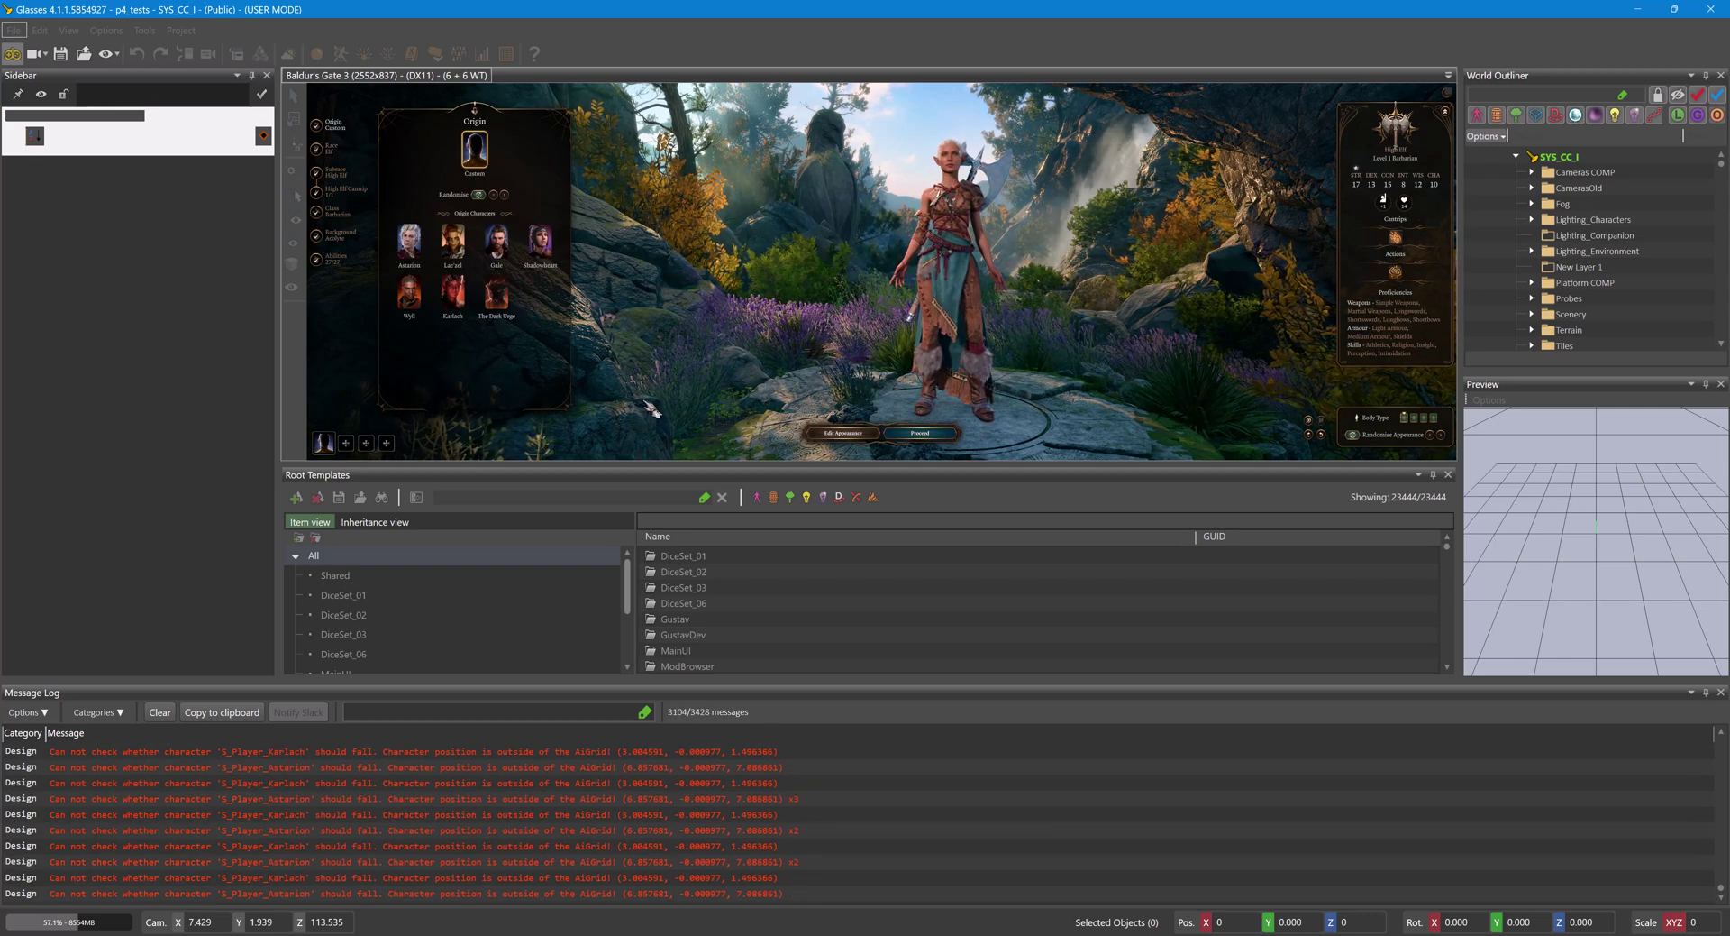